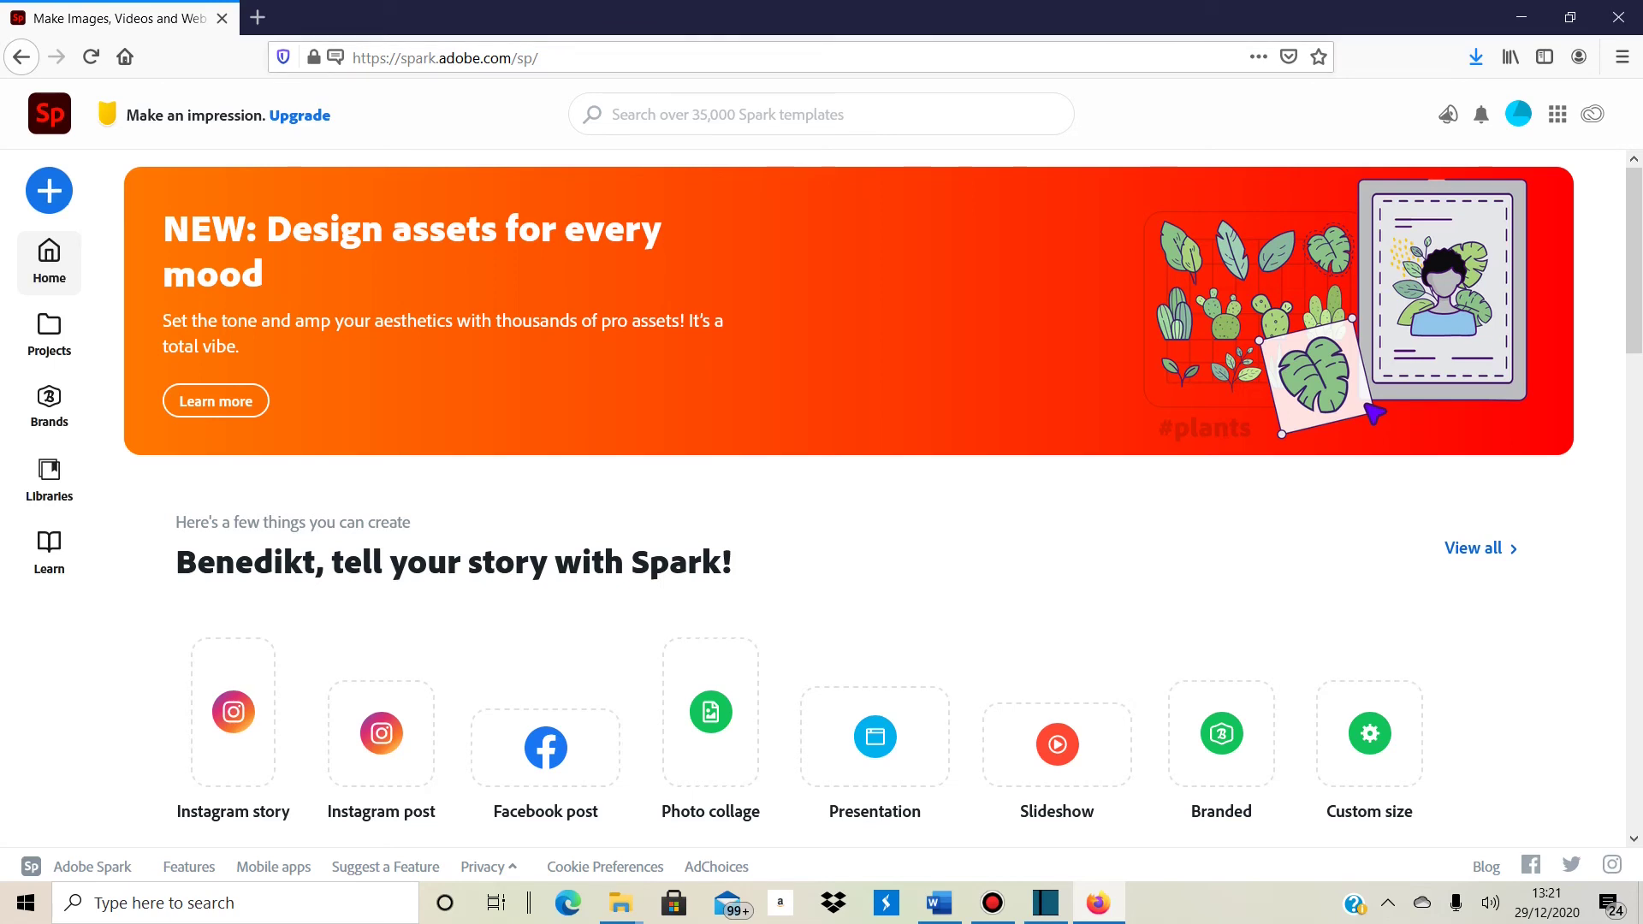
# Step: Create a blank design with a custom size of 4500 × 5400 px and dismiss the animations announcement
pyautogui.click(49, 190)
pyautogui.click(136, 560)
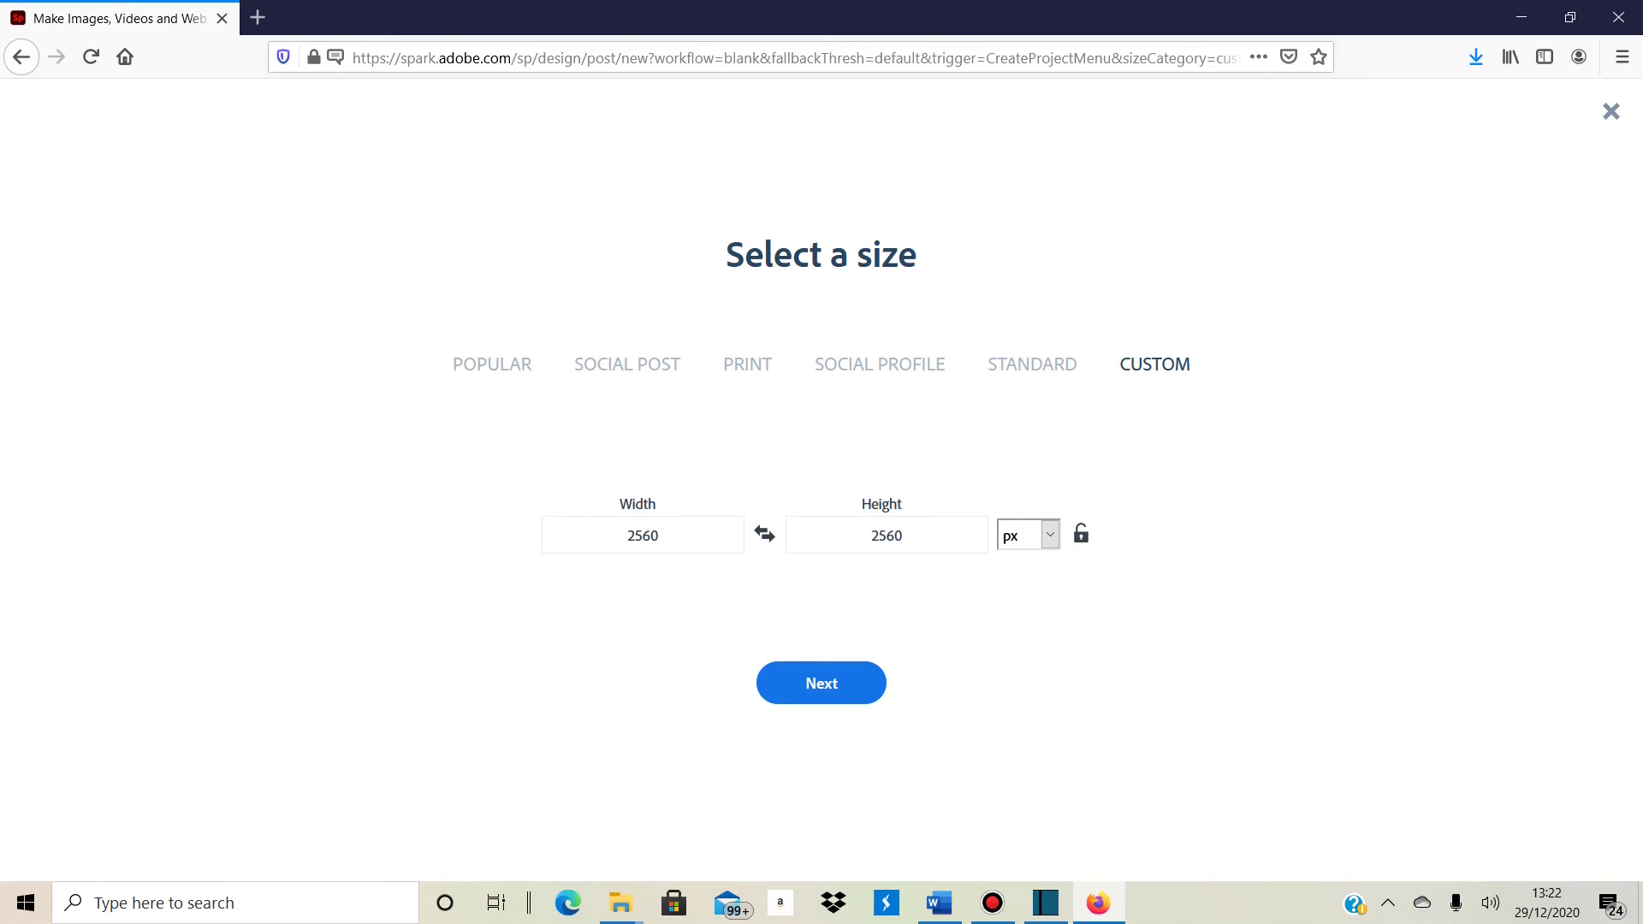
pyautogui.doubleClick(642, 535)
pyautogui.write('45')
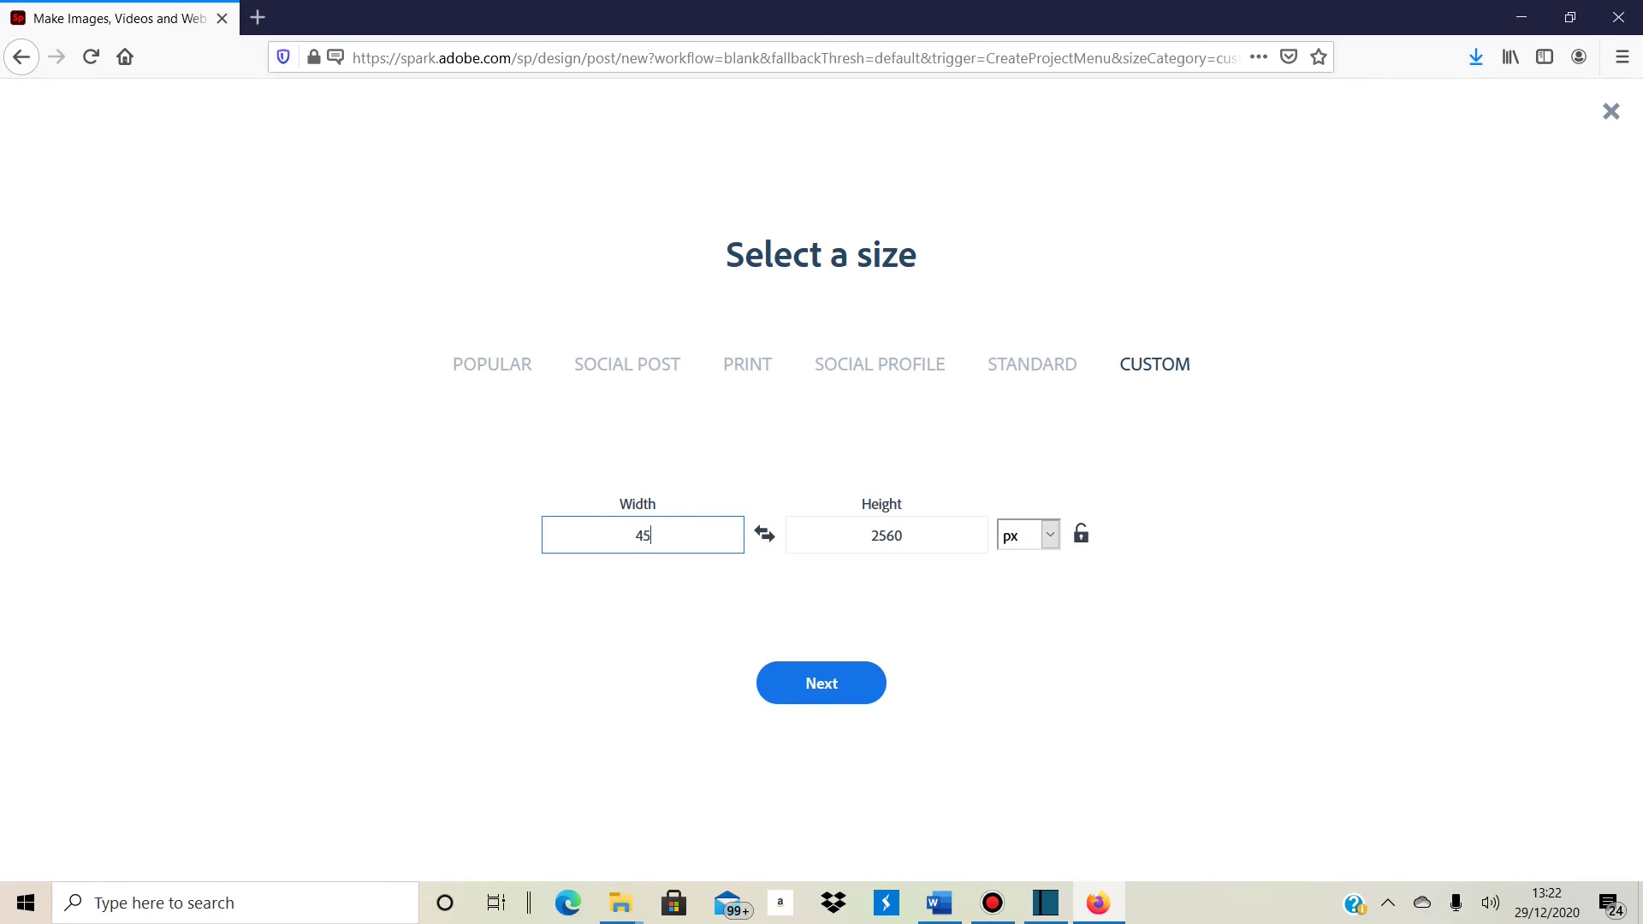
pyautogui.write('00')
pyautogui.press('Return')
pyautogui.doubleClick(887, 535)
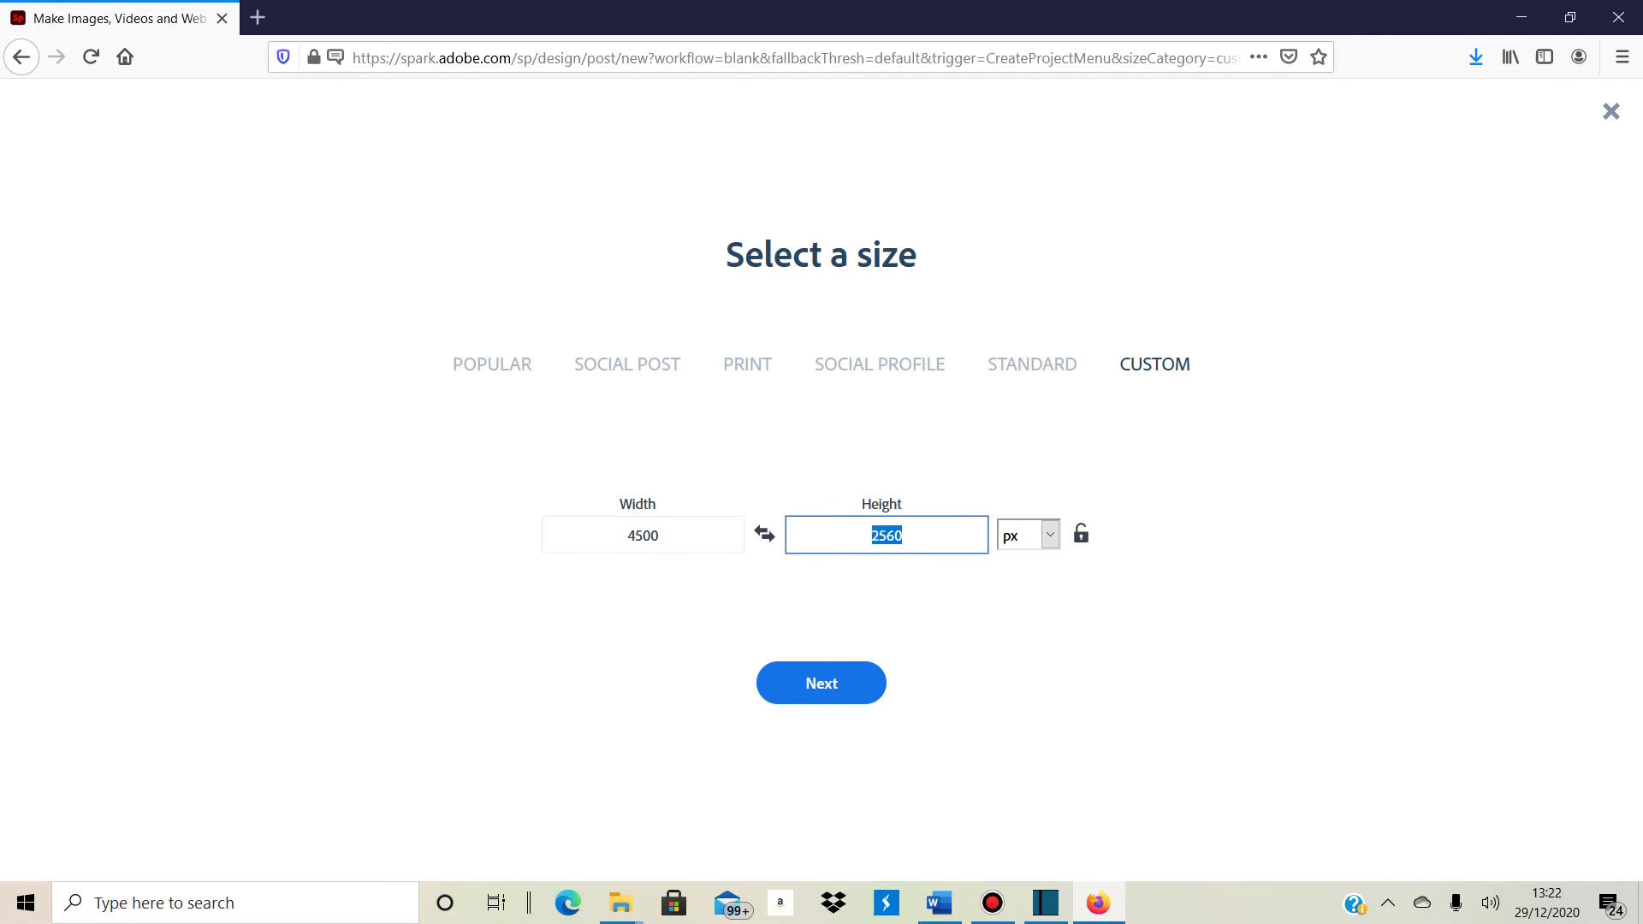
pyautogui.write('5400')
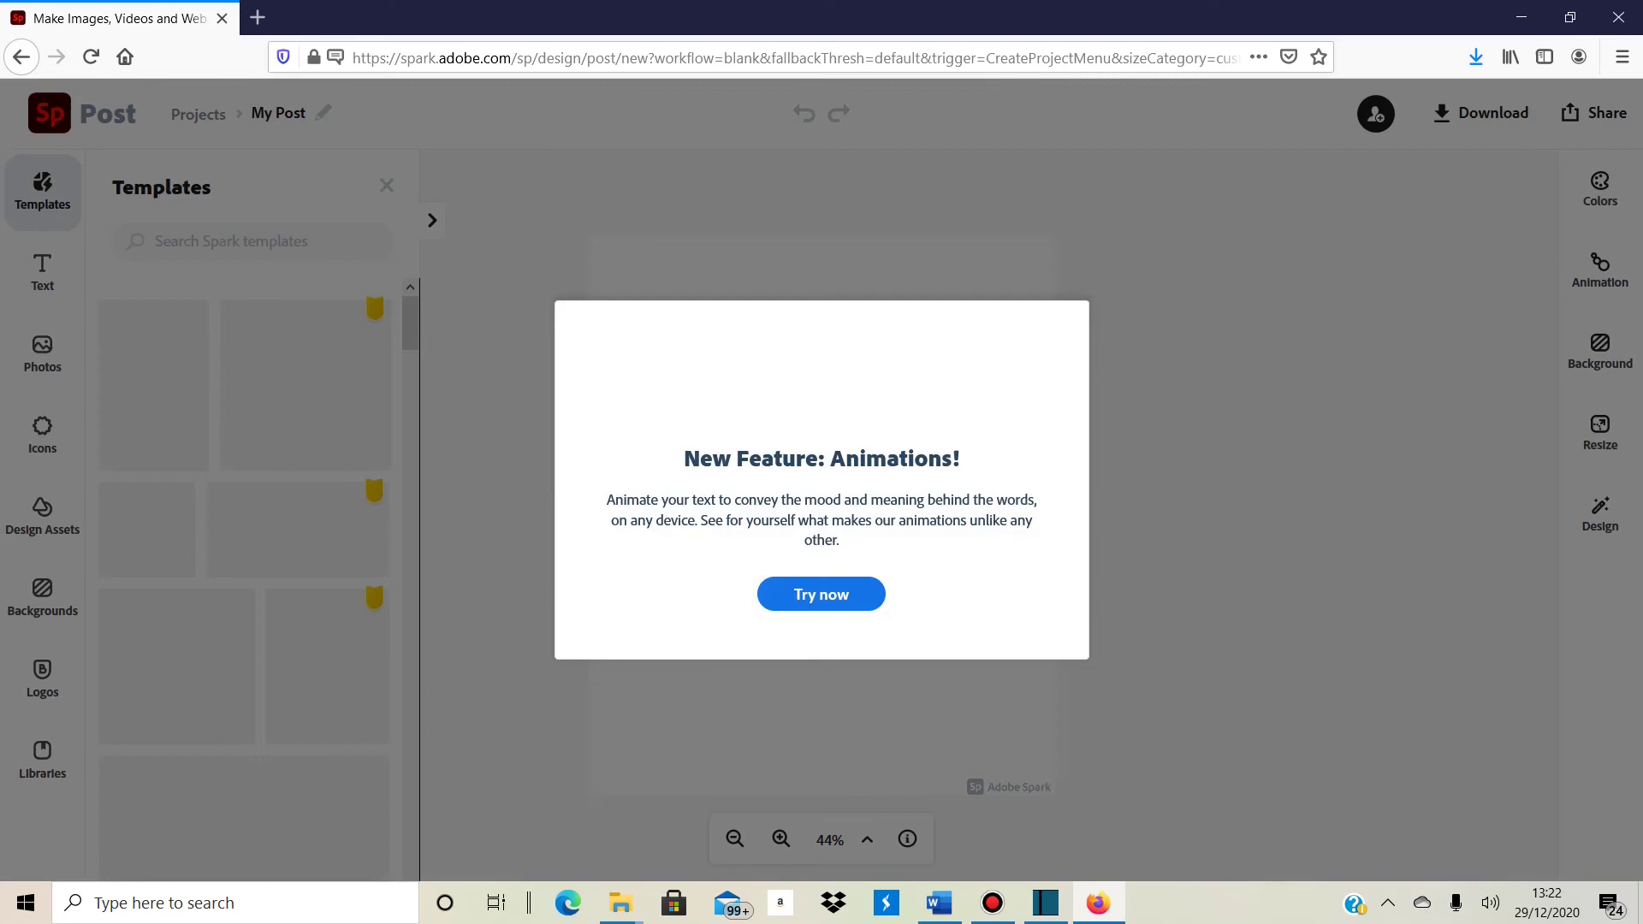
pyautogui.click(1061, 217)
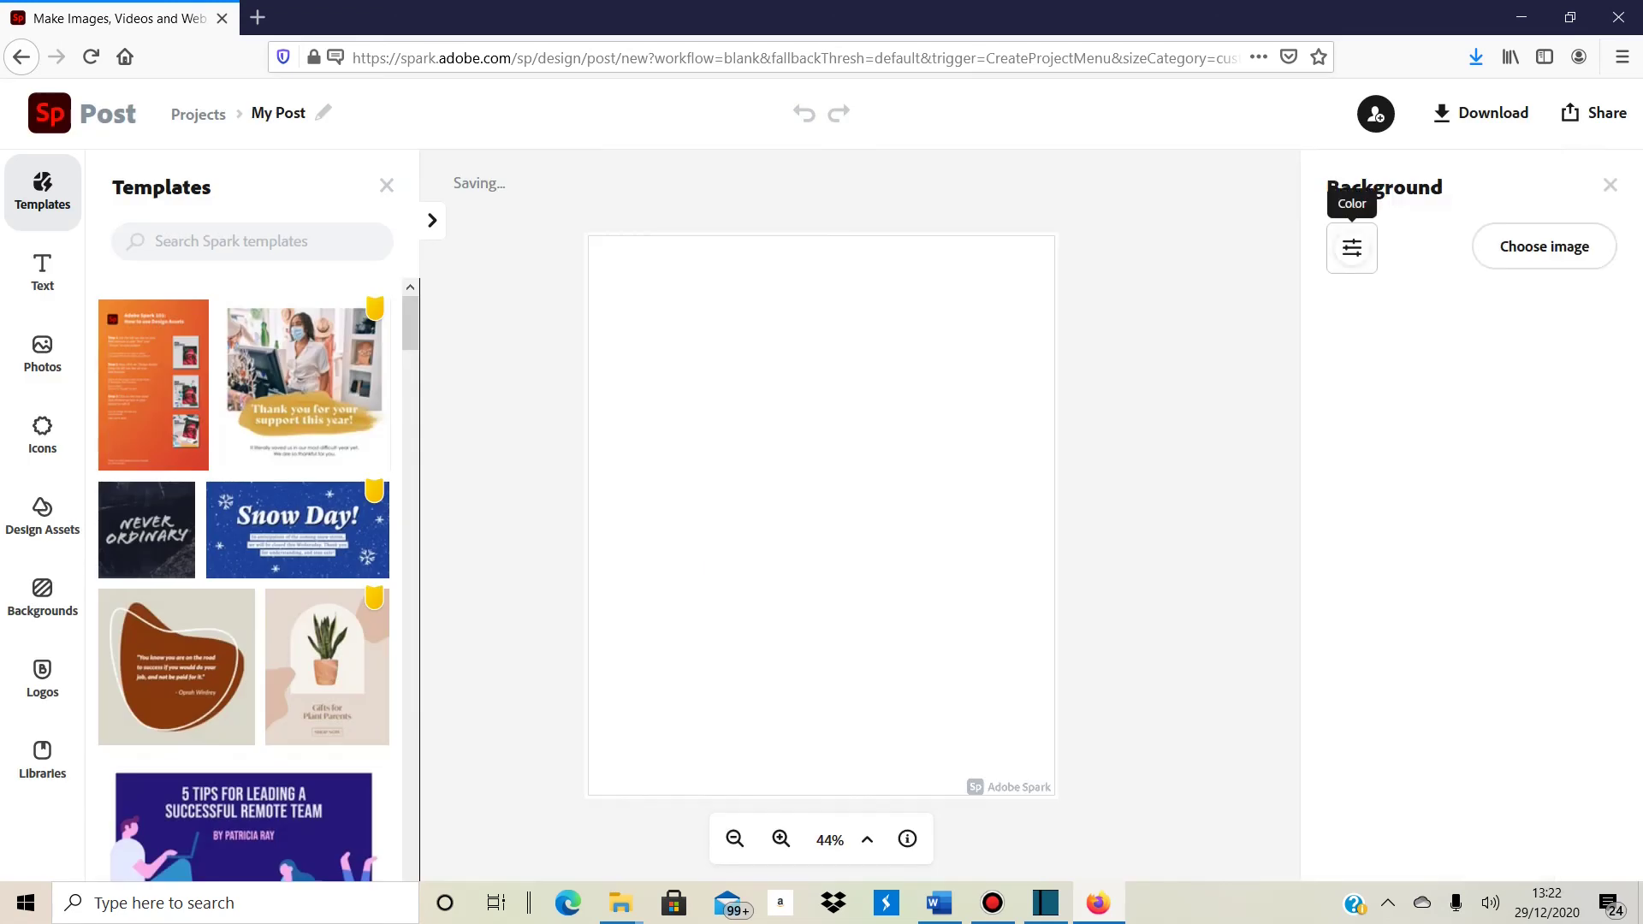
# Step: Set the canvas background colour to black (#000000) and open the background image sources
pyautogui.click(1352, 248)
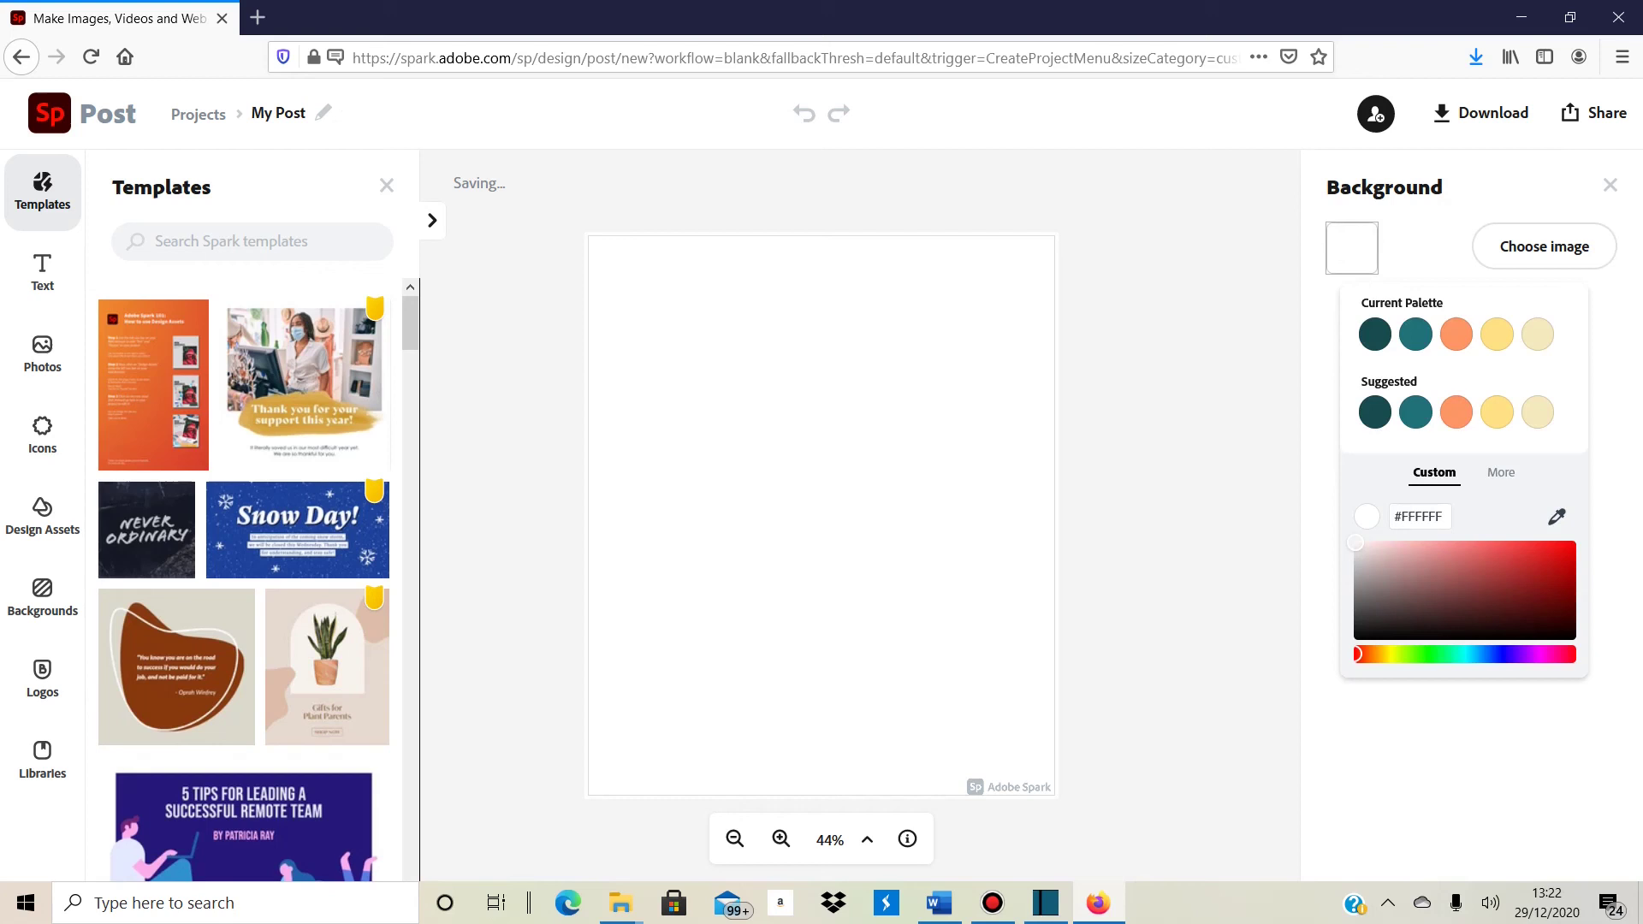
pyautogui.click(1554, 635)
pyautogui.moveTo(1554, 634); pyautogui.dragTo(1569, 638)
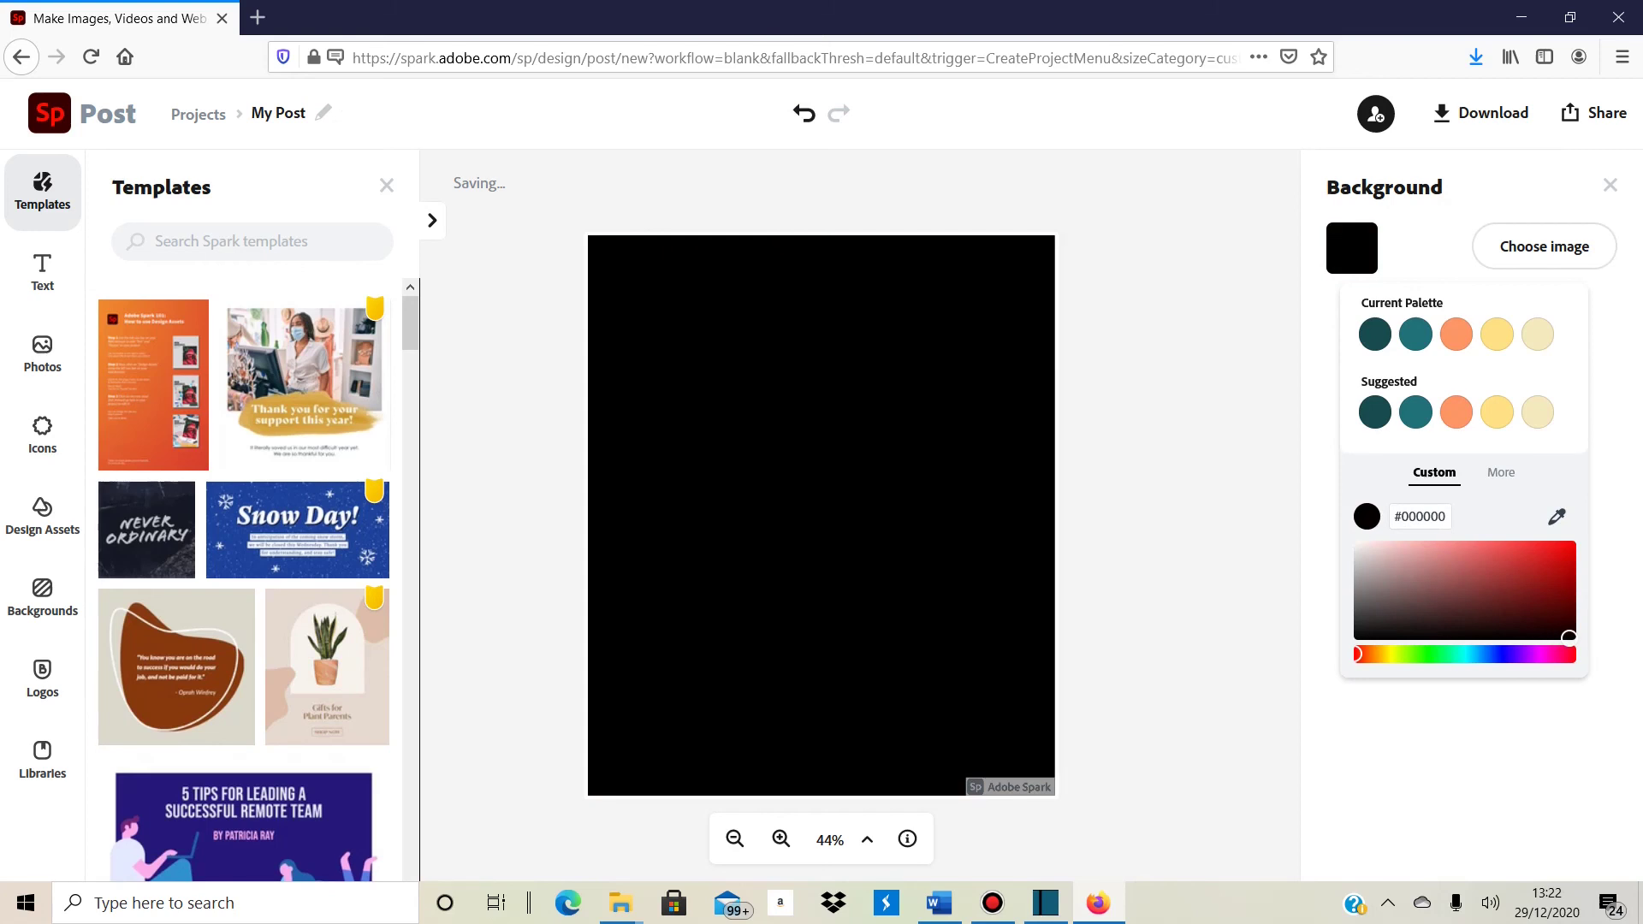
pyautogui.click(1544, 247)
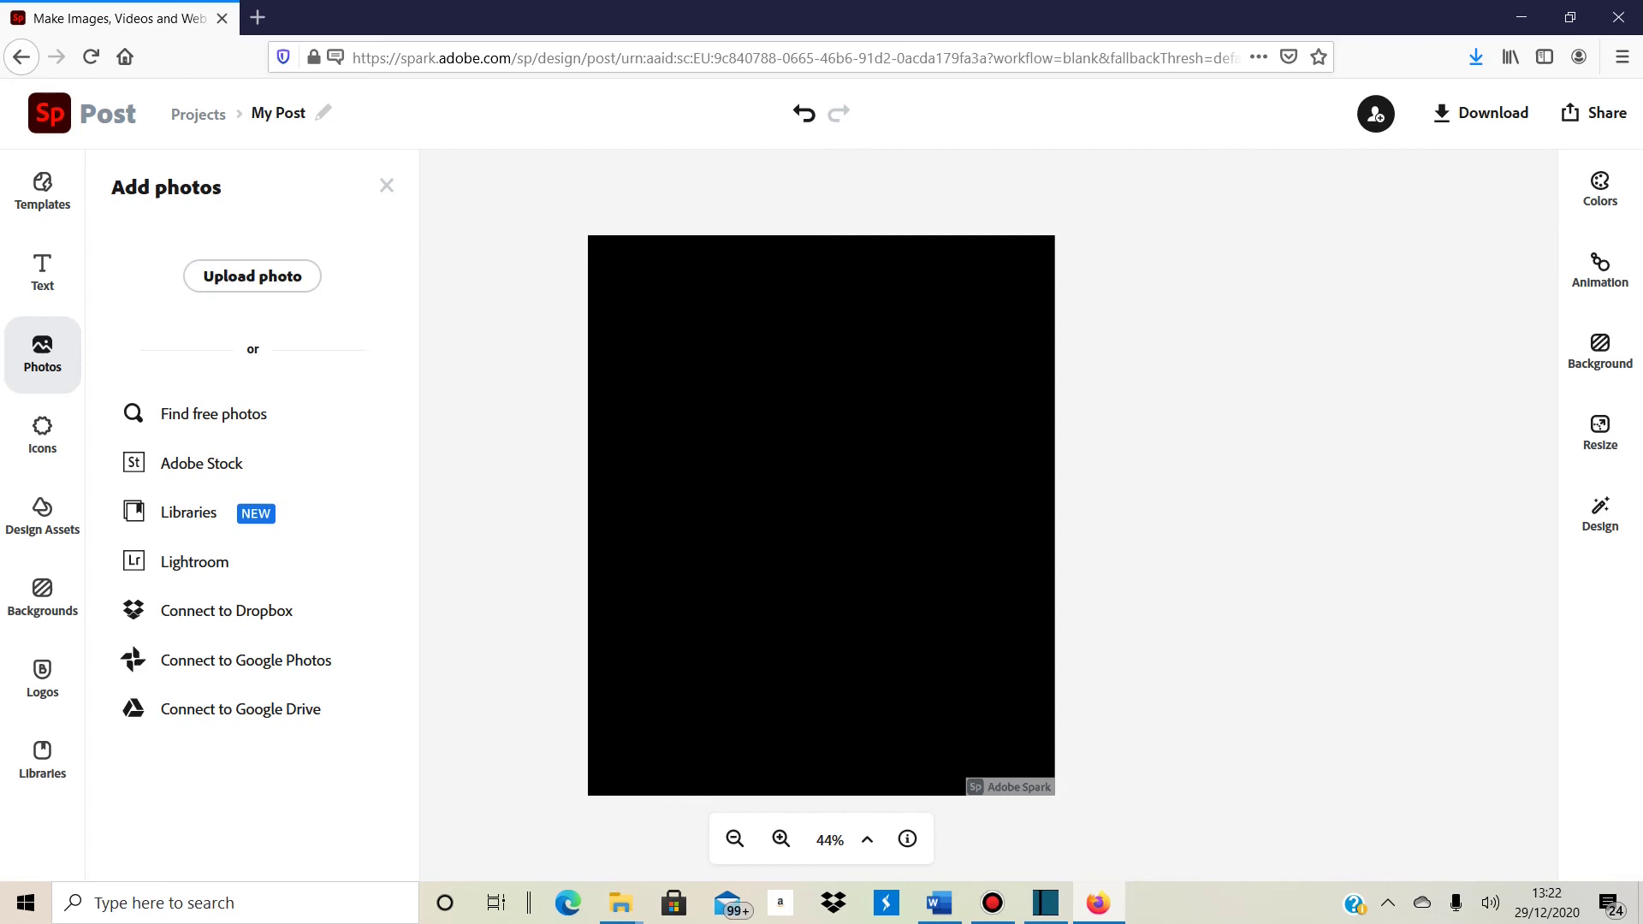
# Step: Check the offer for permanent watermark removal, close it, and remove the Adobe Spark watermark from this design
pyautogui.moveTo(1009, 787)
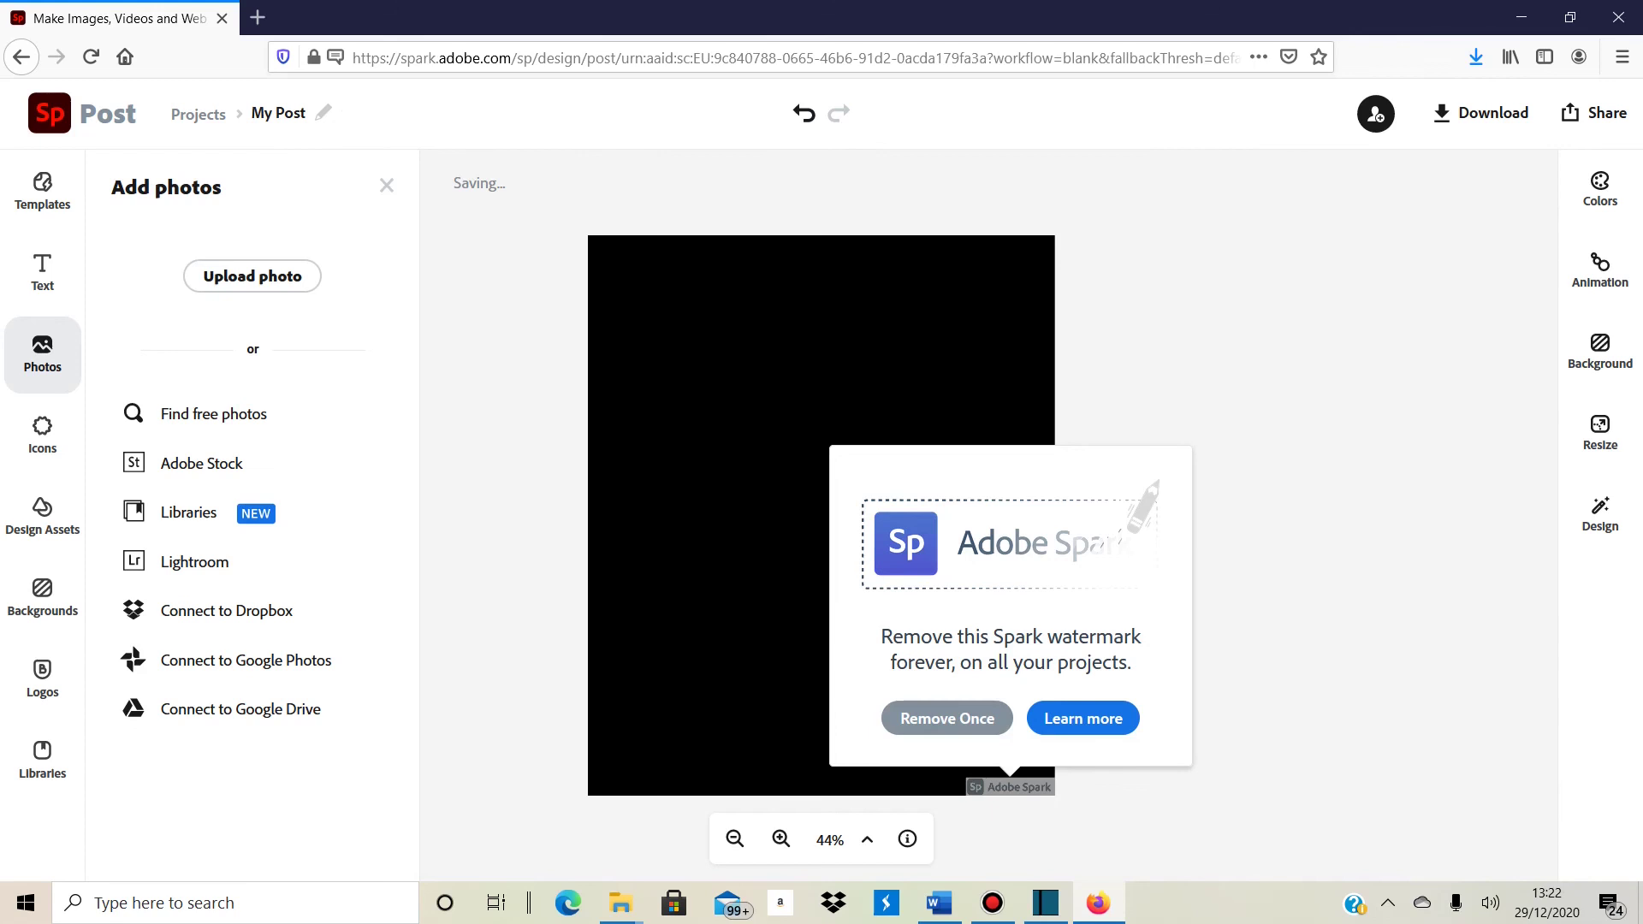
pyautogui.click(1082, 718)
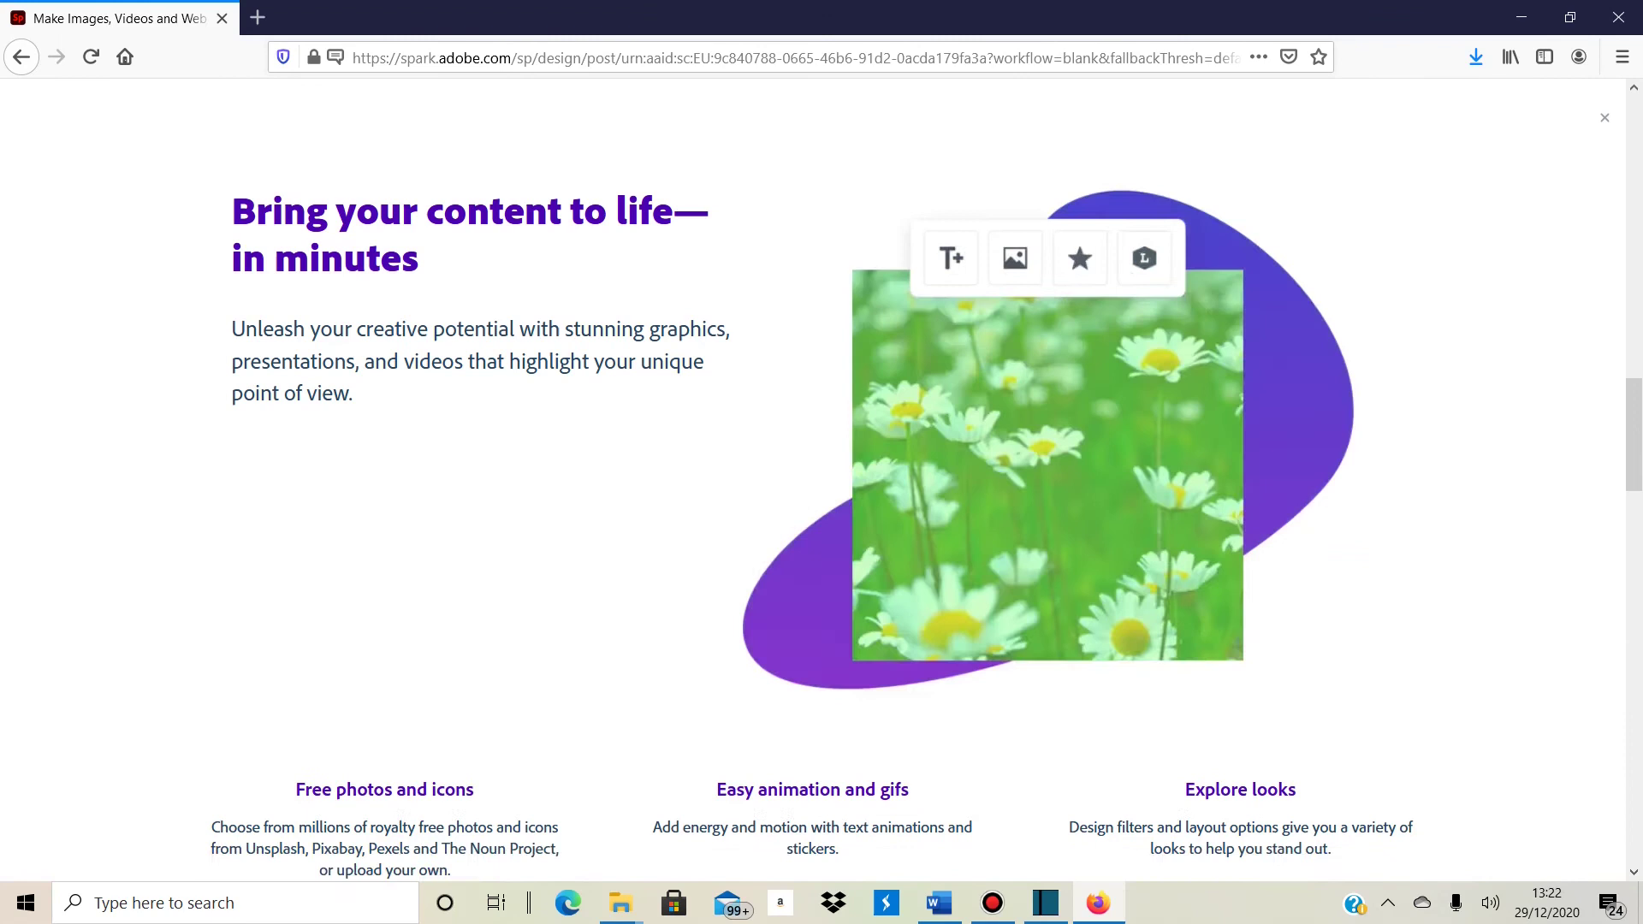
pyautogui.press('Escape')
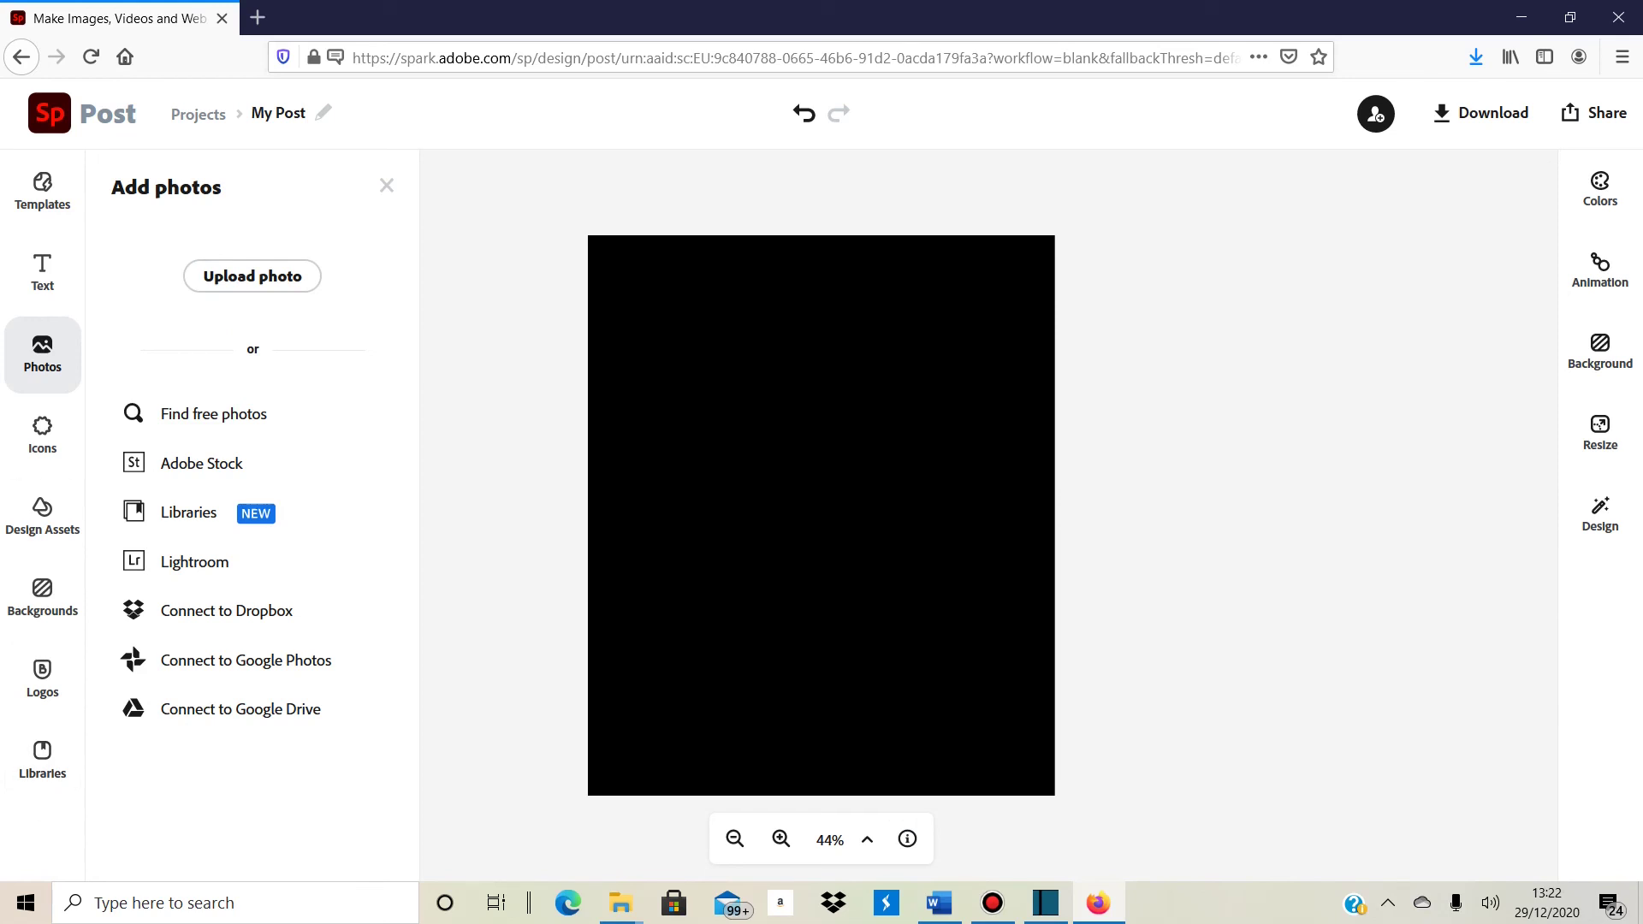
# Step: Search the icon library for "fun" and for "city"
pyautogui.click(42, 434)
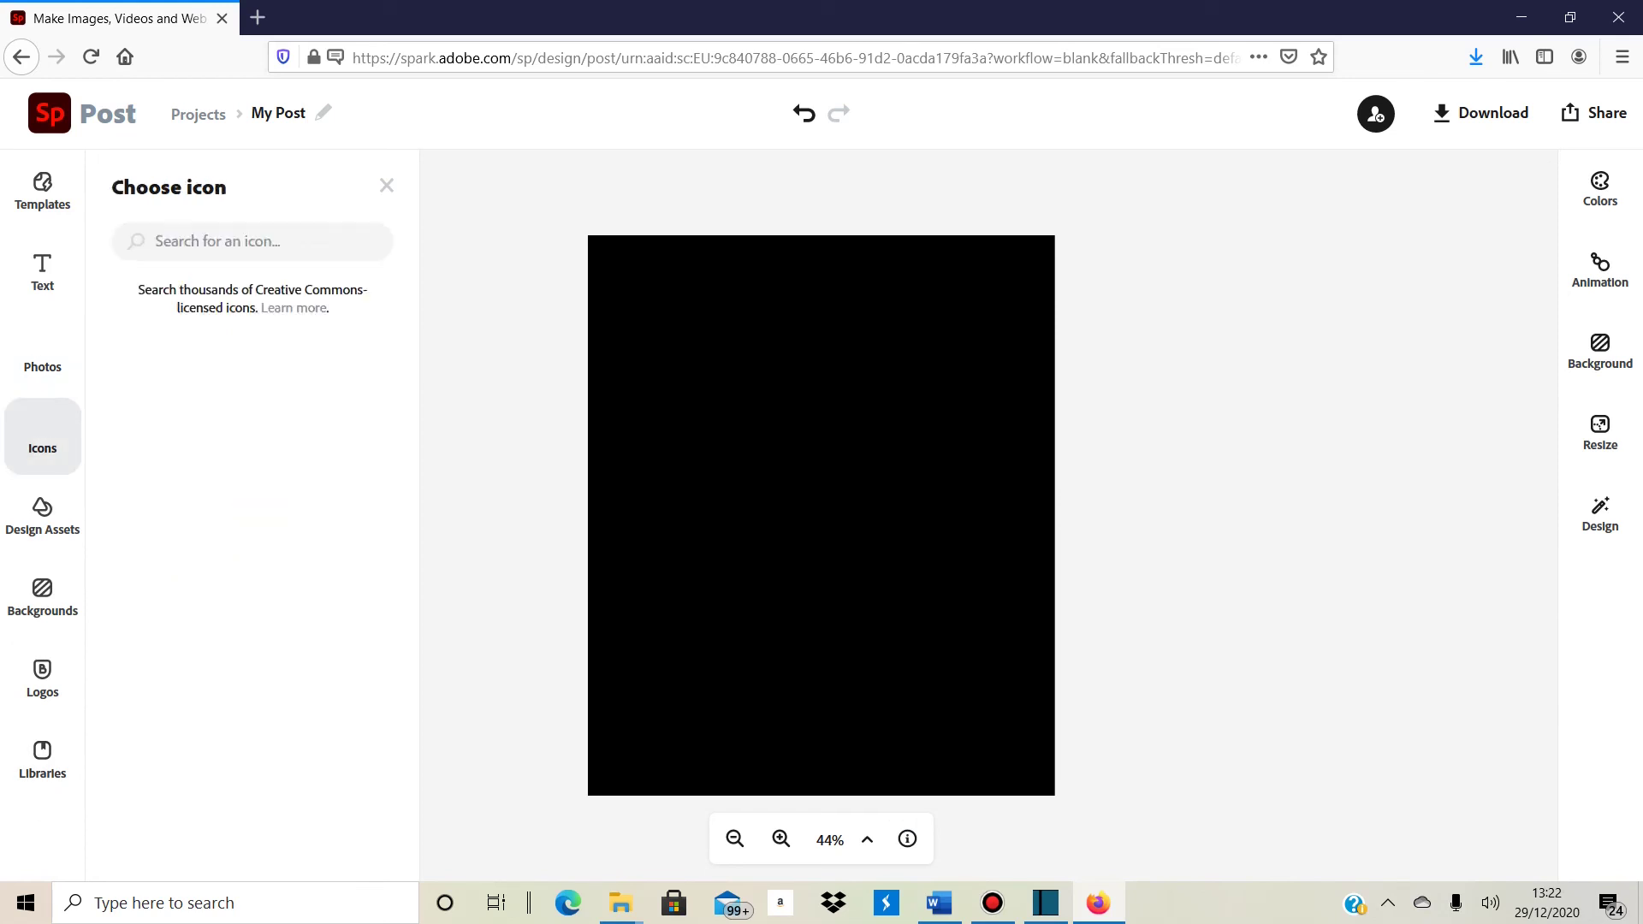
pyautogui.write('fun')
pyautogui.press('Return')
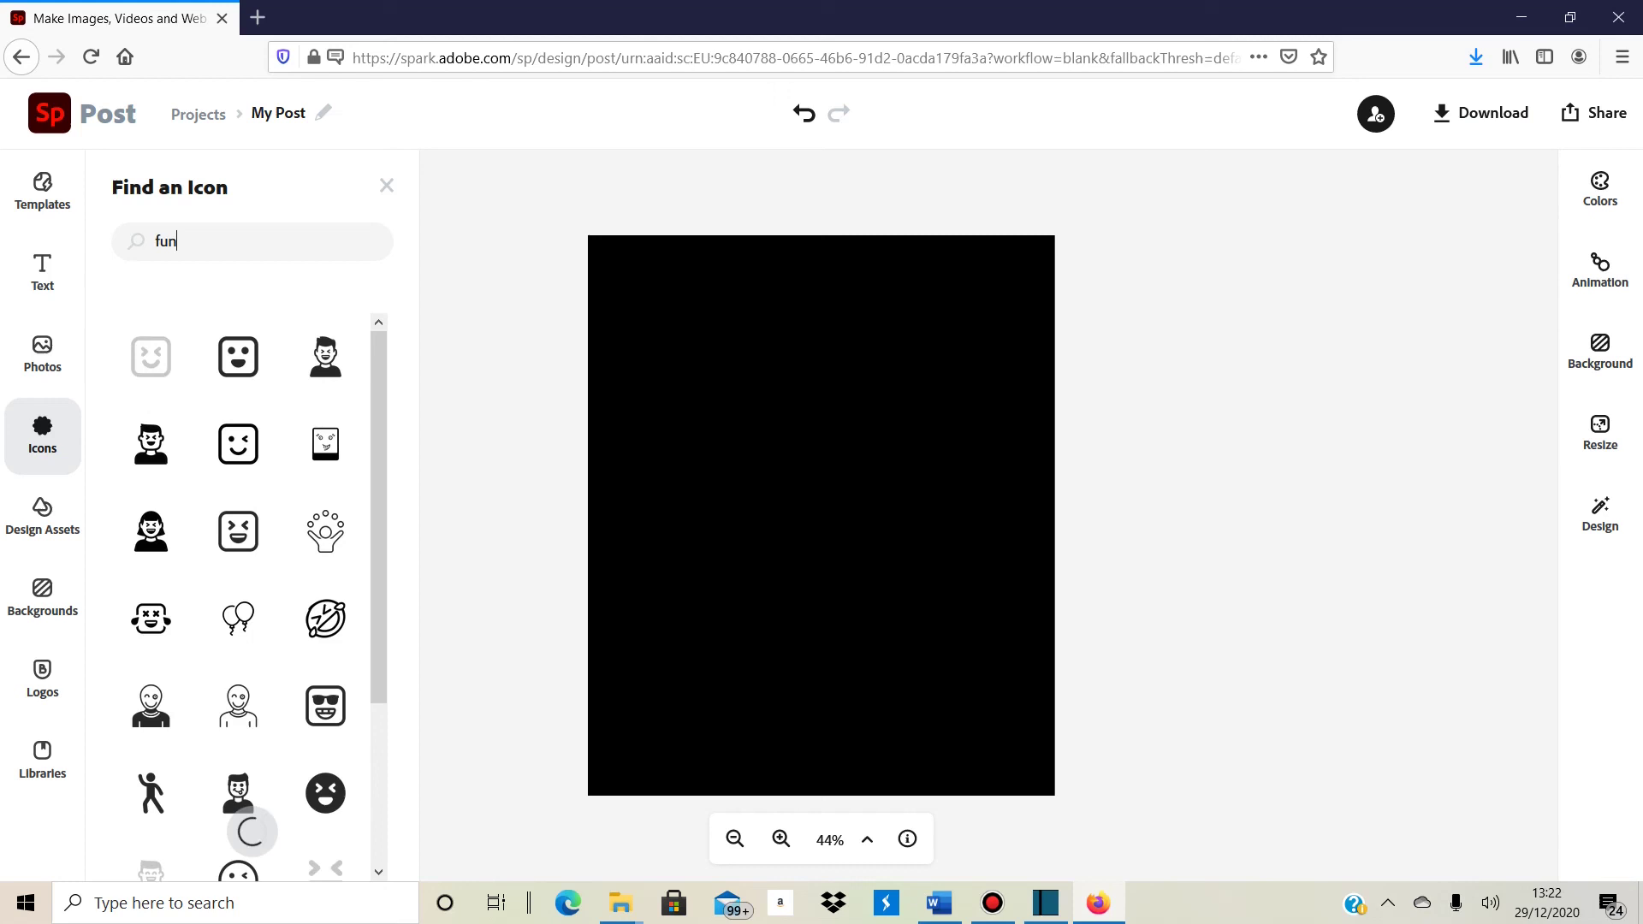
pyautogui.write('city')
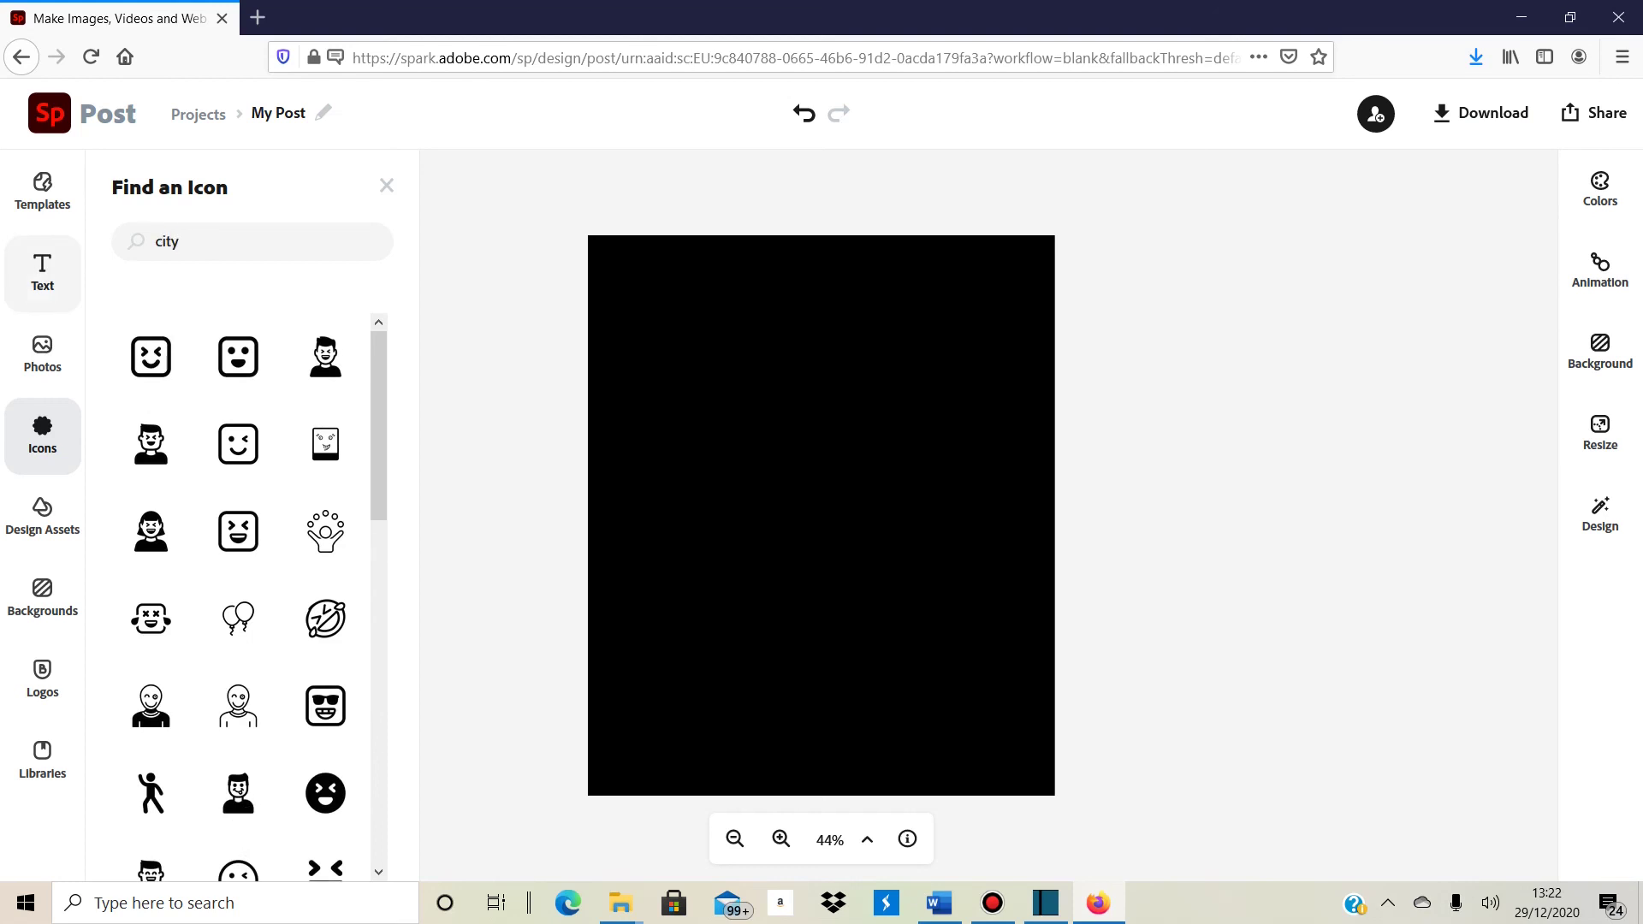
pyautogui.press('Return')
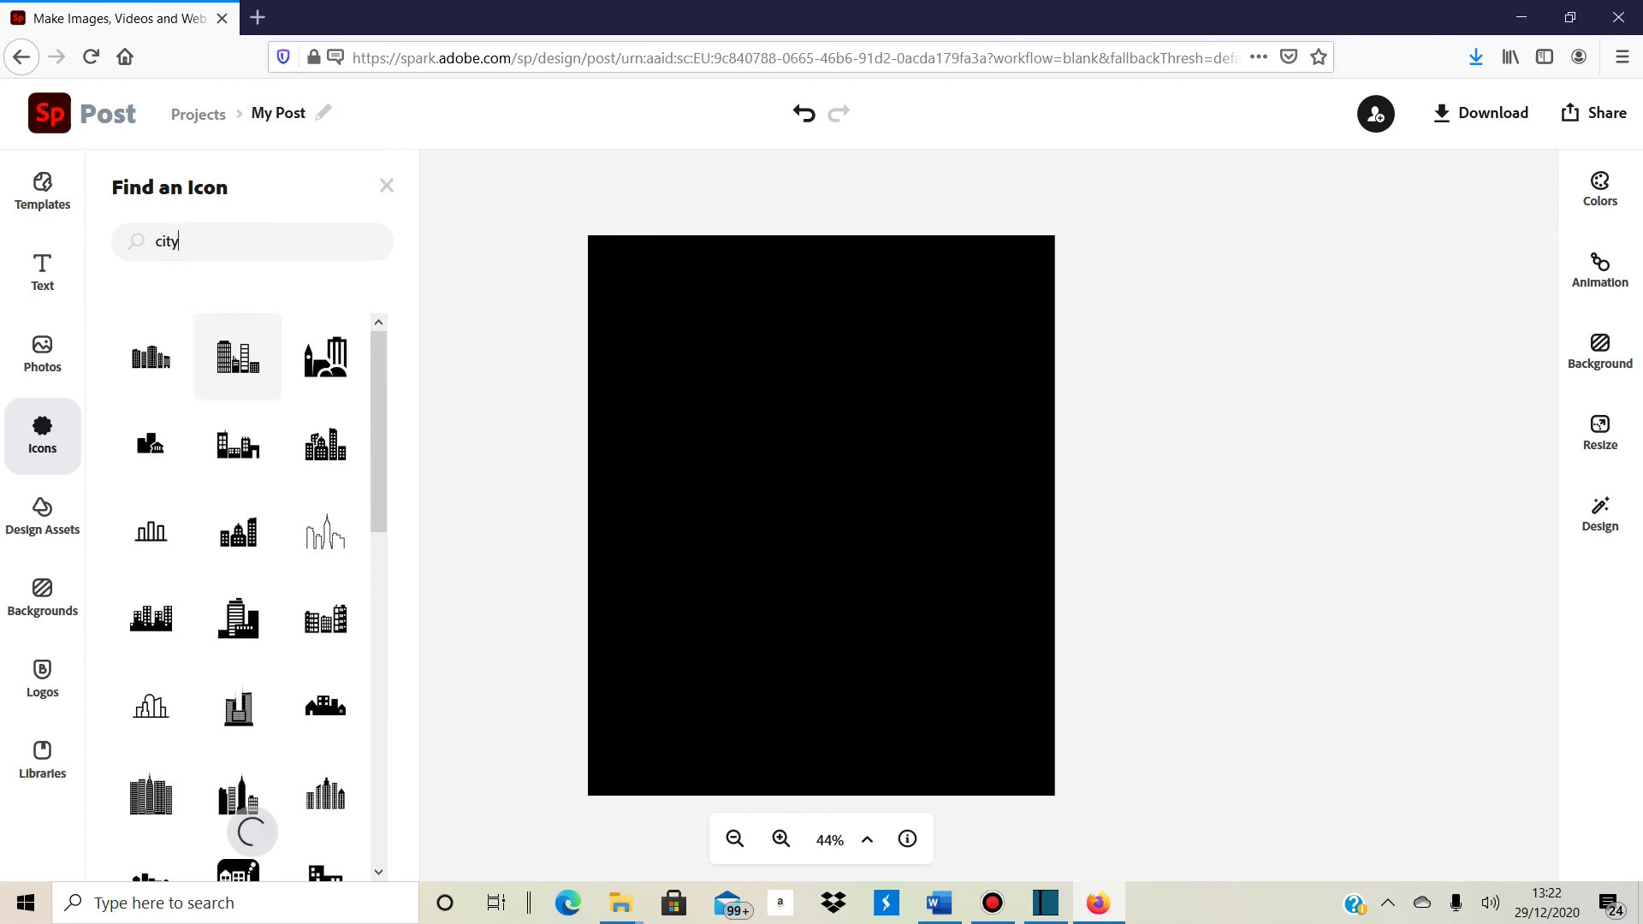
# Step: Try the city icon with the clock tower on the canvas, enlarge it, and delete it
pyautogui.click(325, 357)
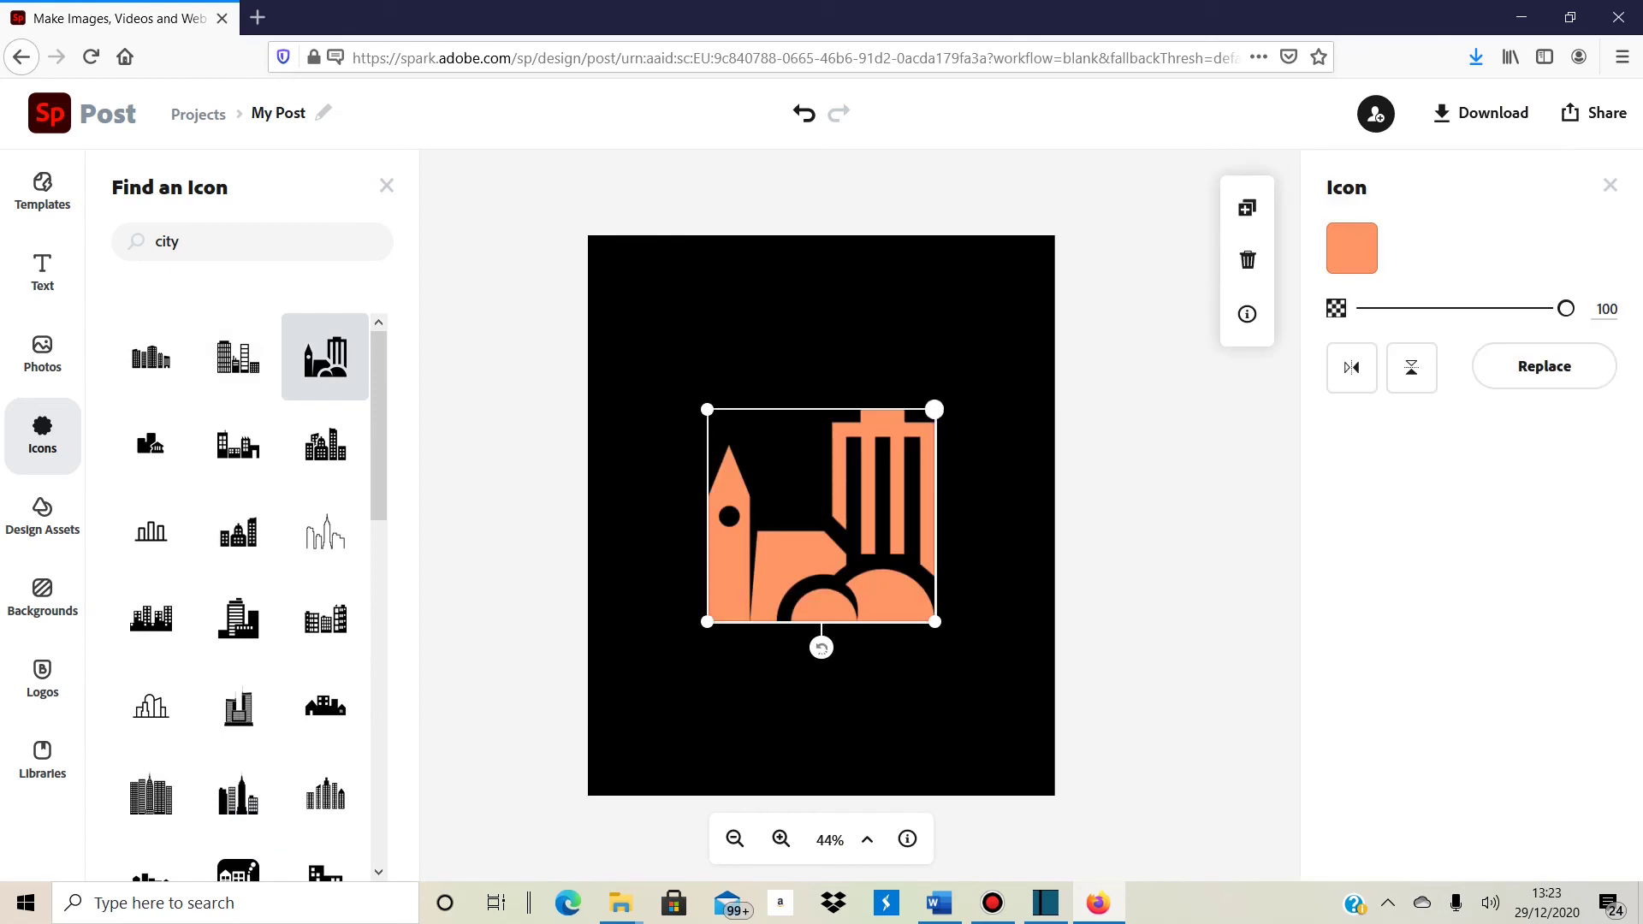
pyautogui.moveTo(935, 410); pyautogui.dragTo(1014, 335)
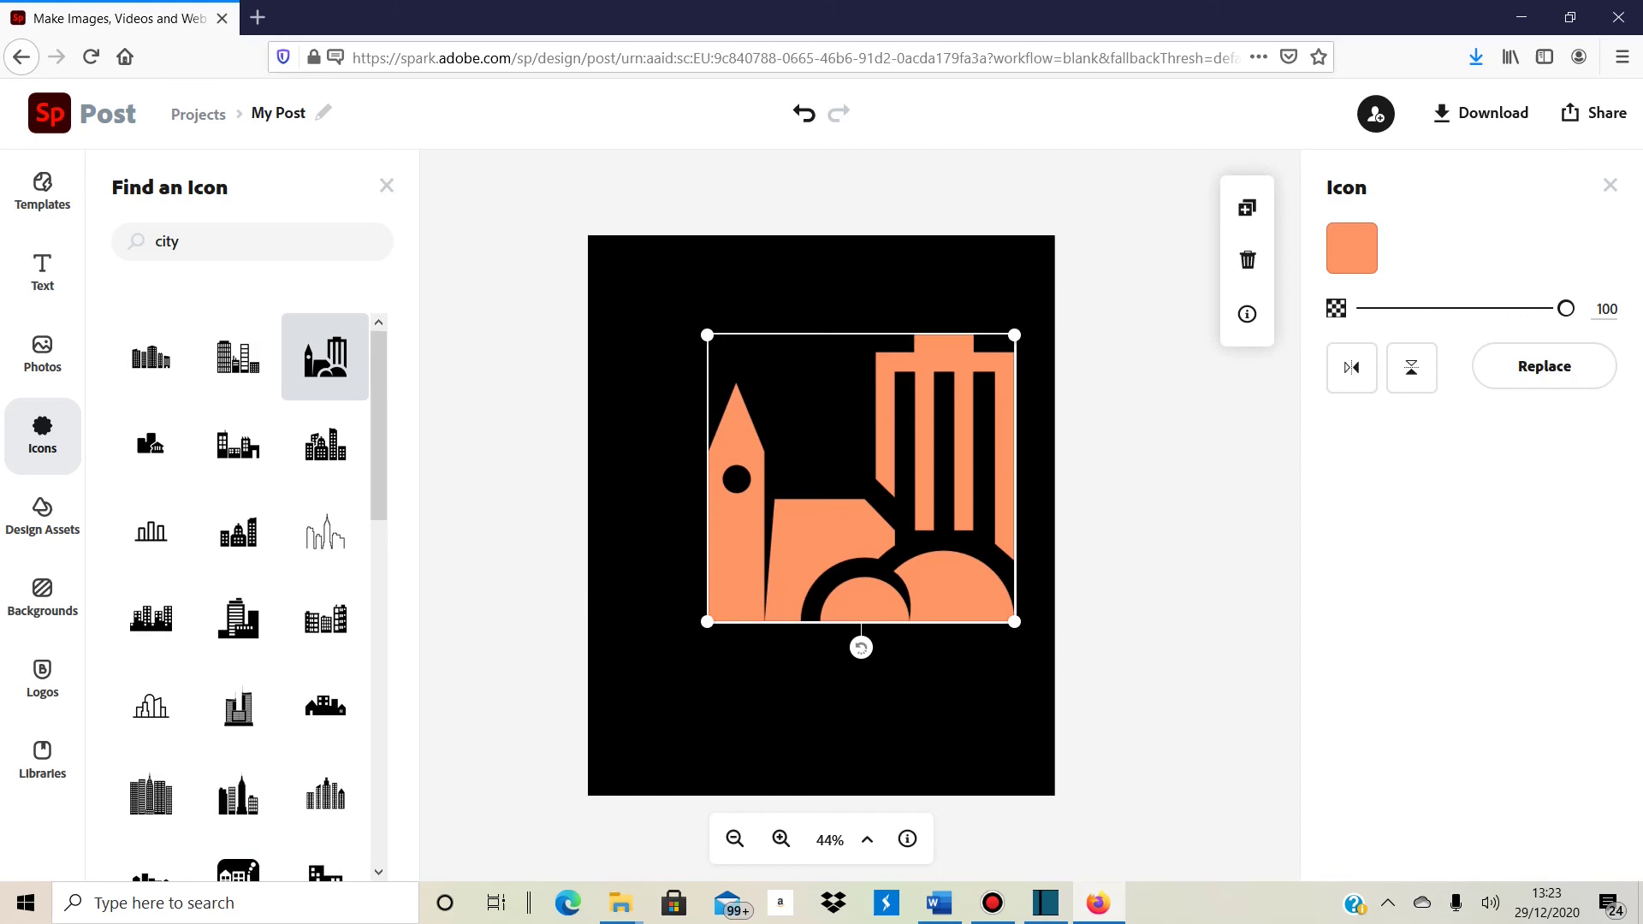
pyautogui.press('Delete')
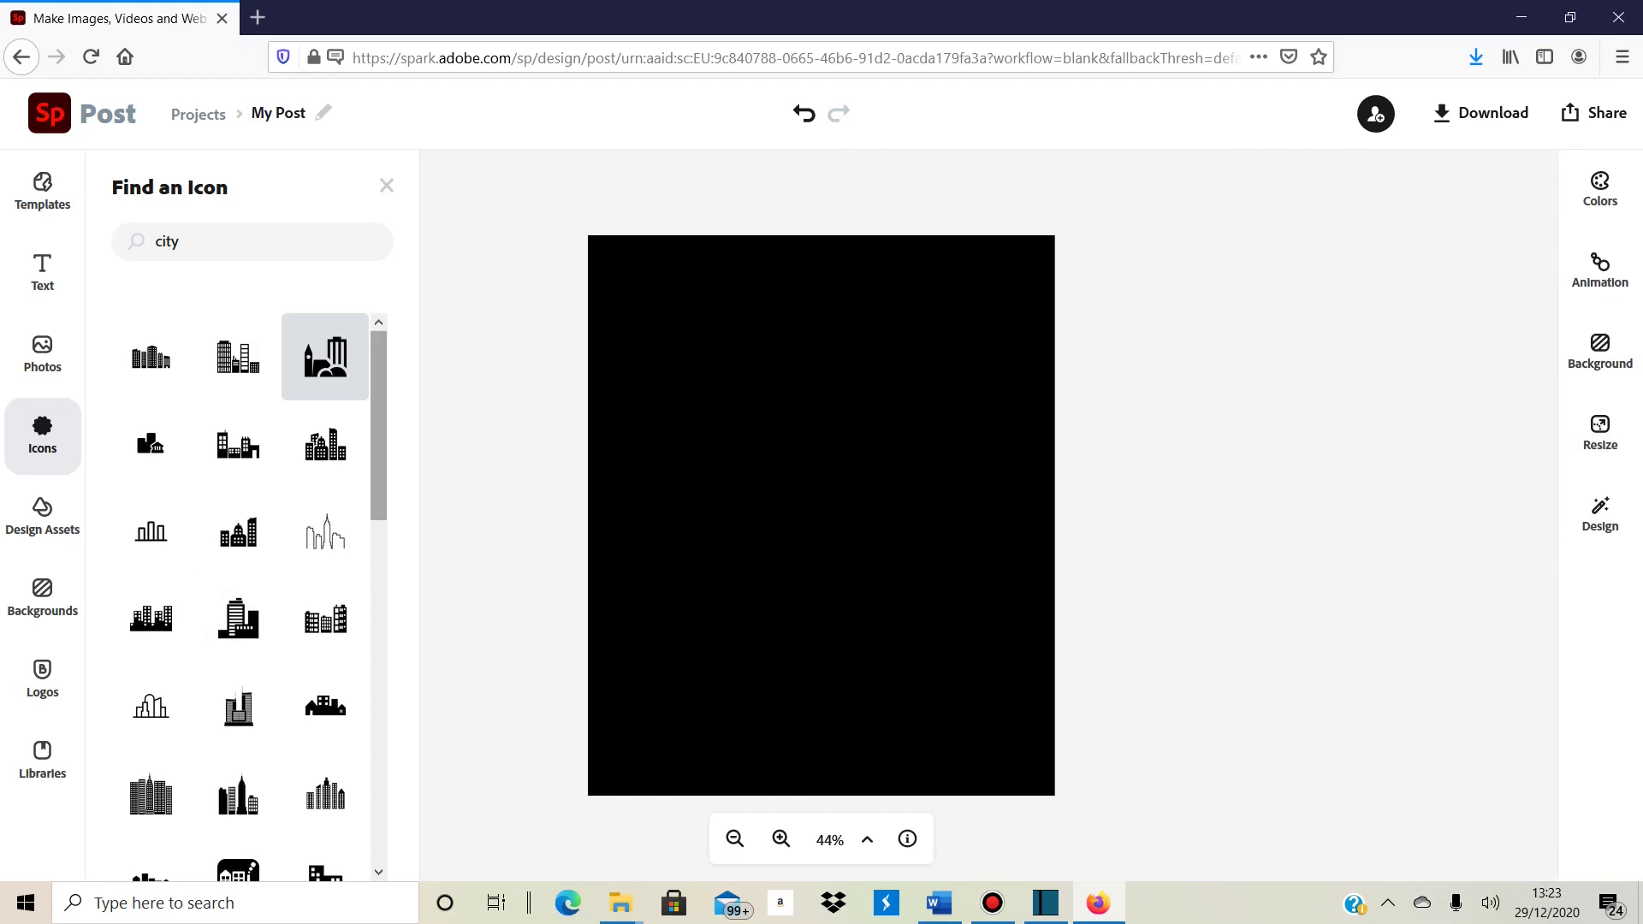
# Step: Browse further through the city icons and look at the available photo sources
pyautogui.scroll(-15, 325, 357)
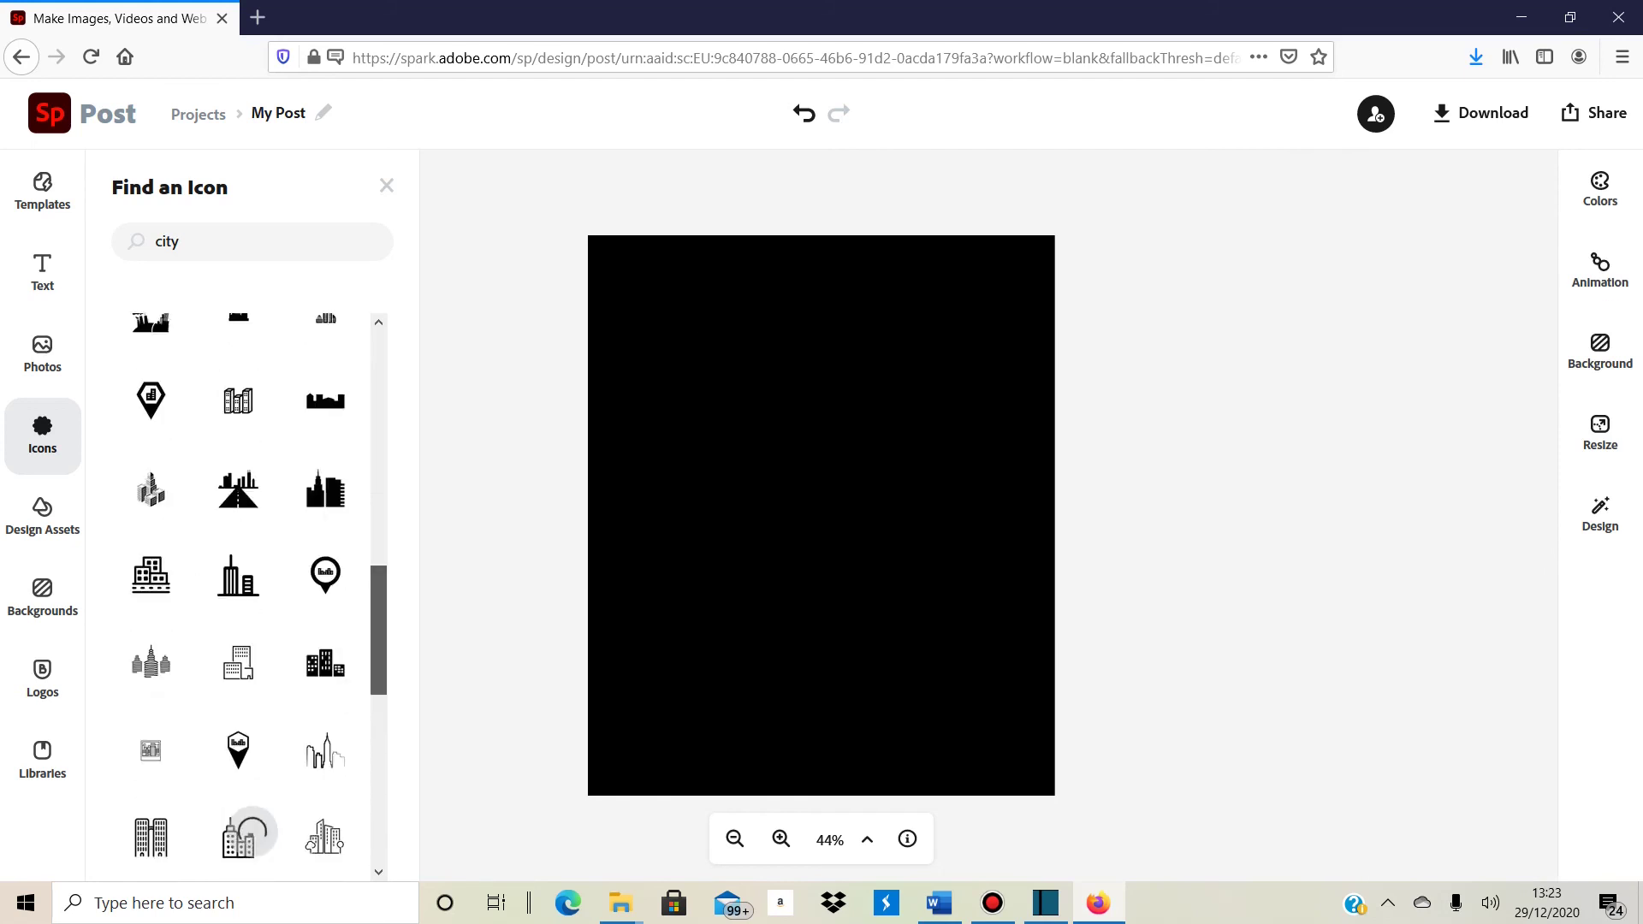
pyautogui.scroll(-10, 238, 582)
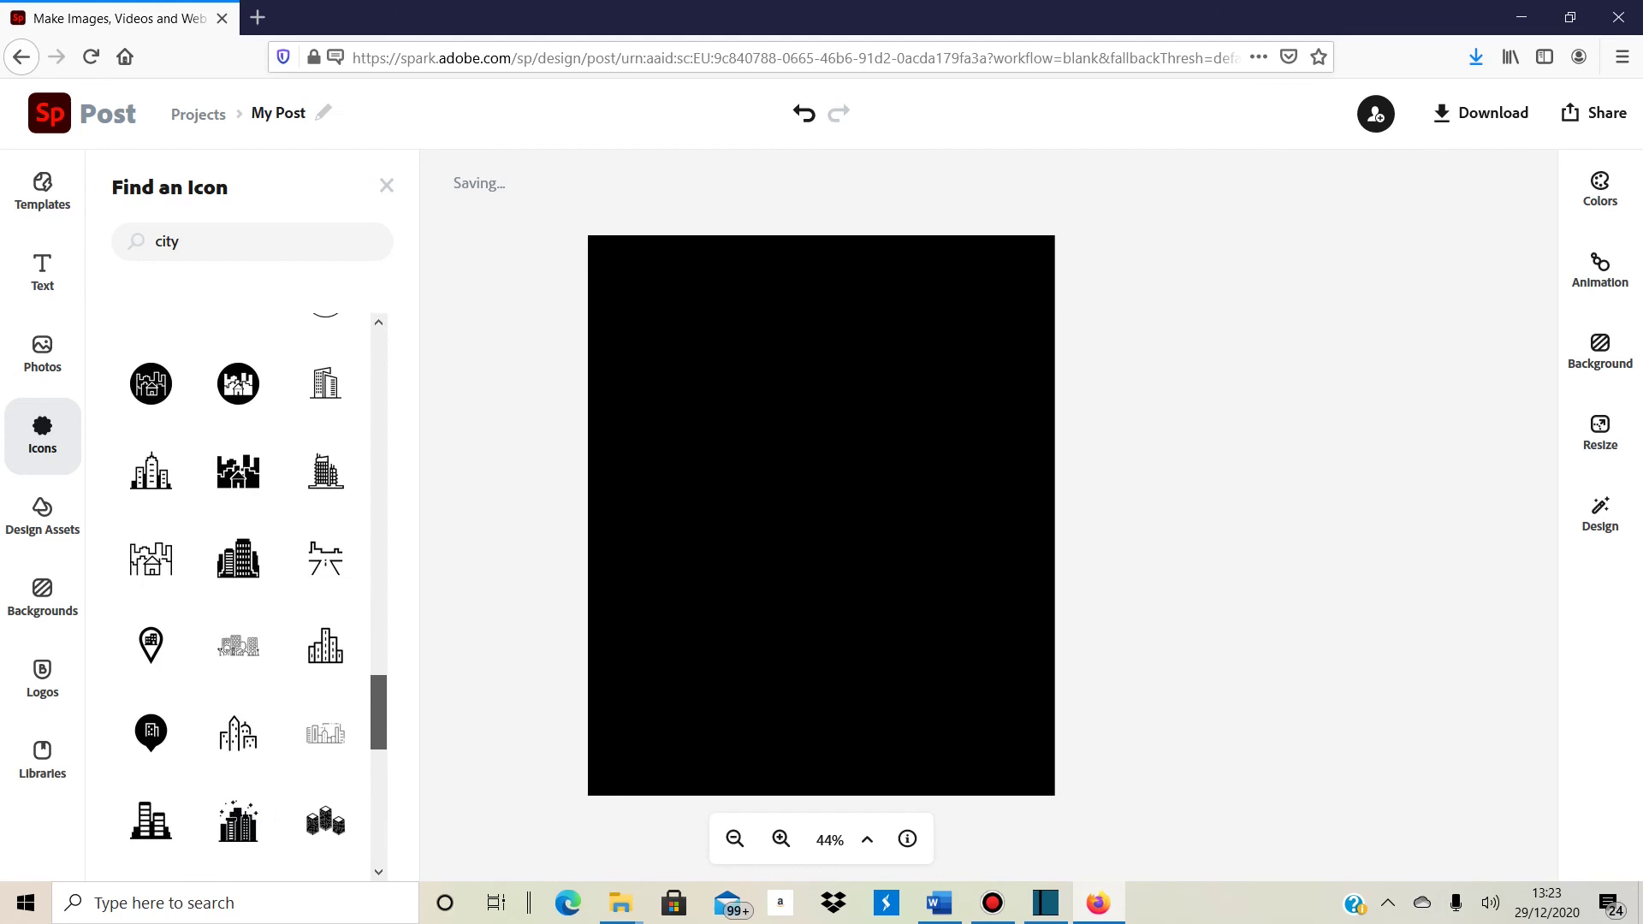
pyautogui.scroll(15, 326, 356)
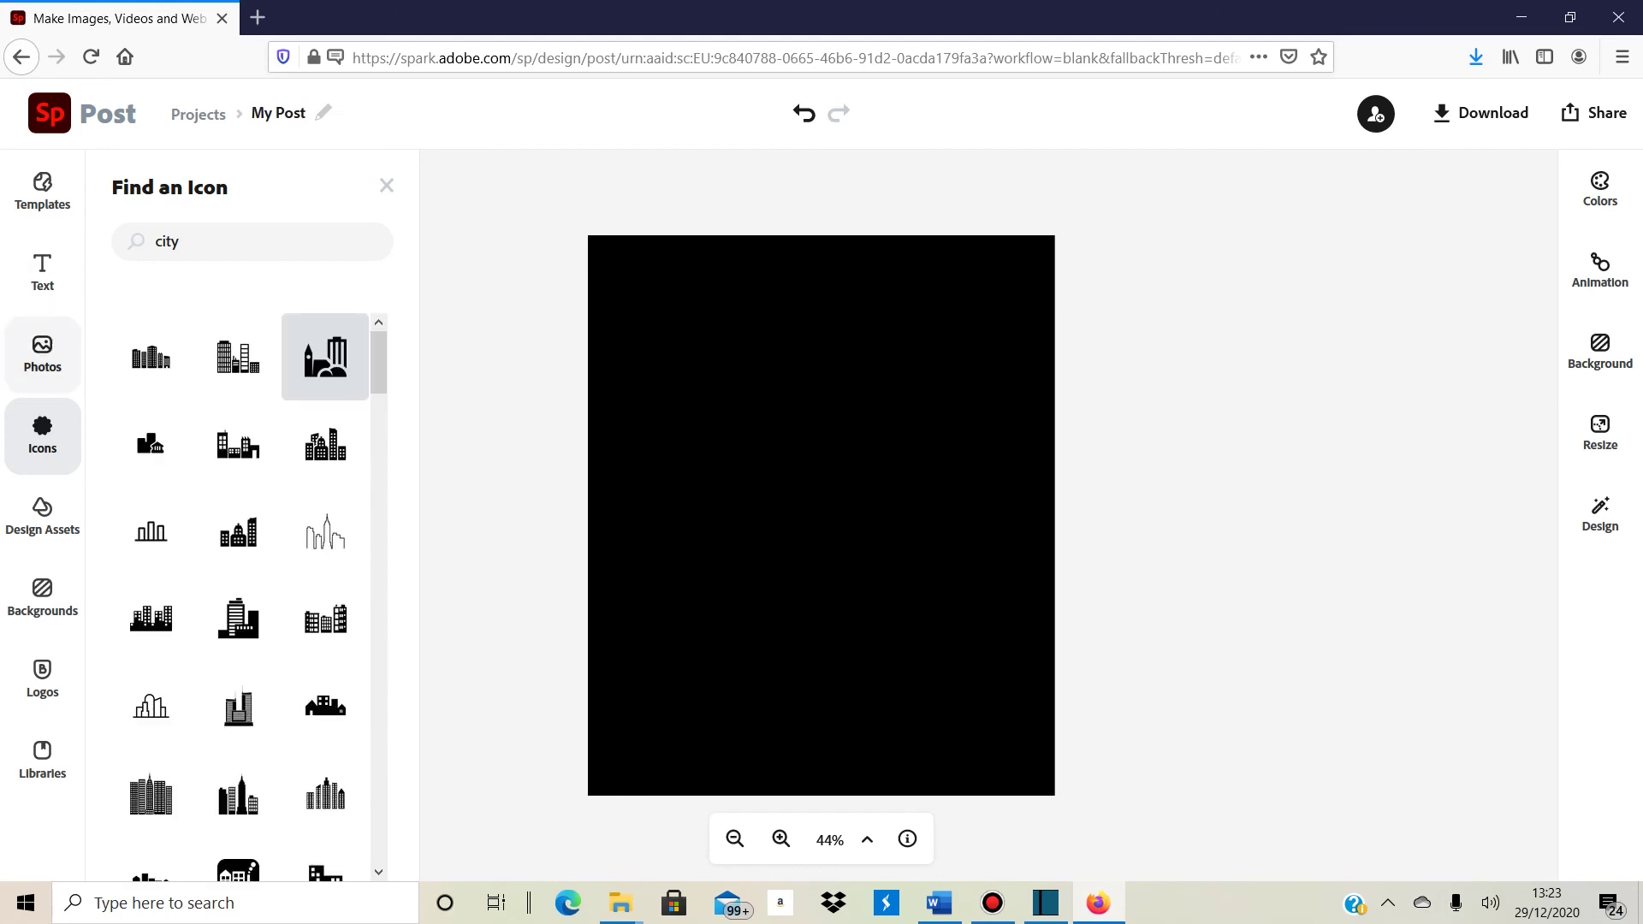
pyautogui.click(41, 354)
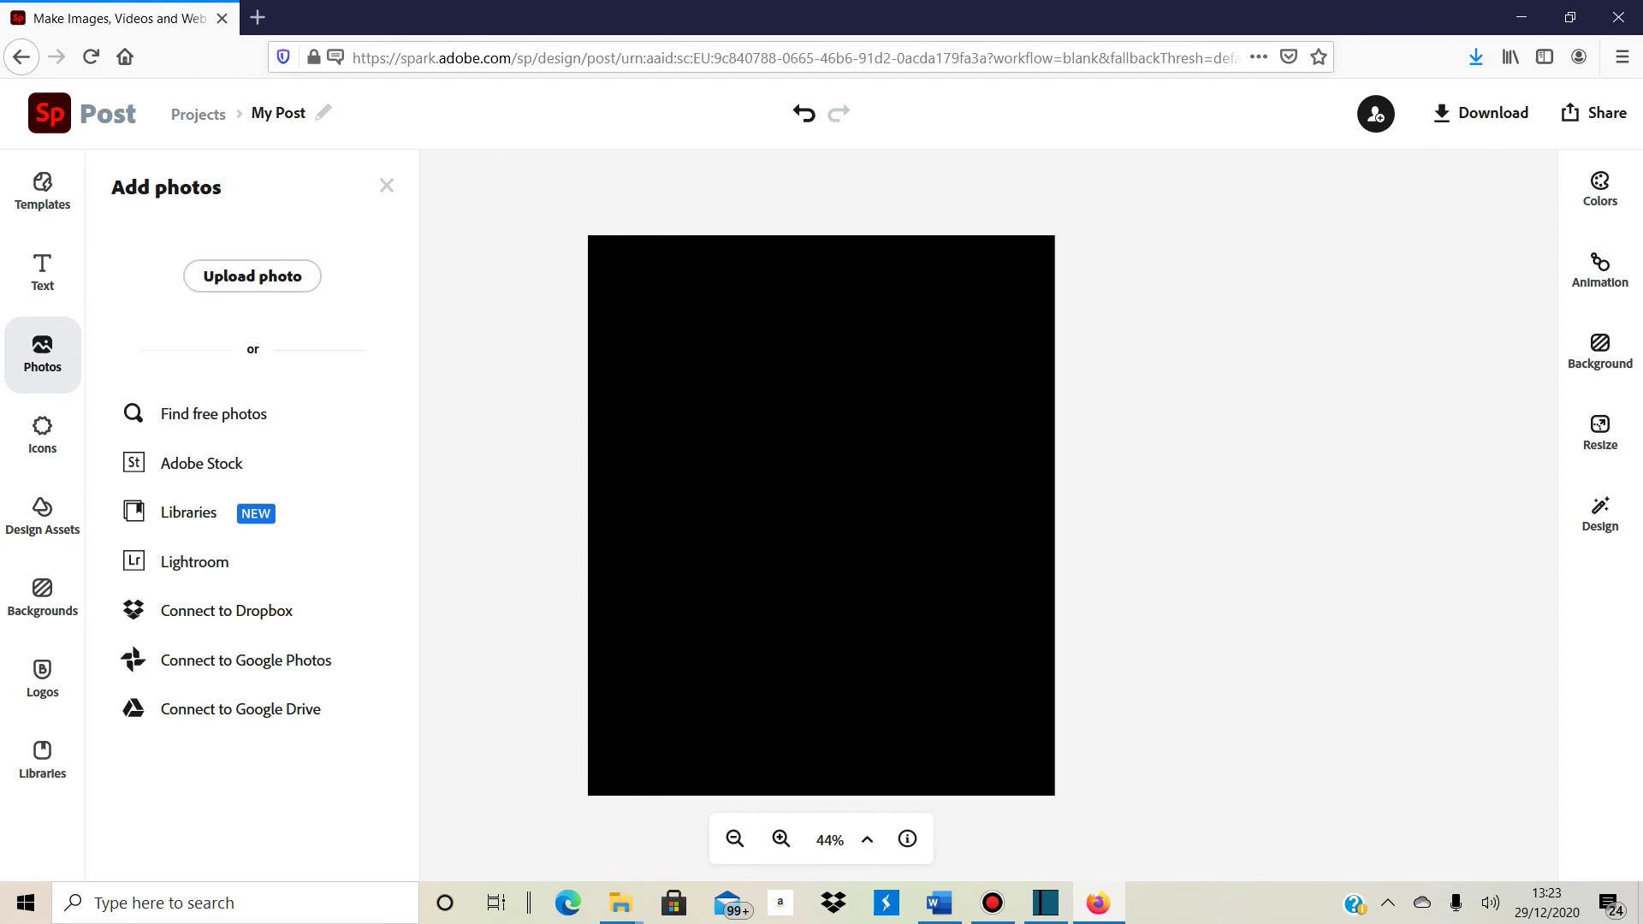
# Step: Insert the "Bon Voyage" text template, enlarge it, and position it around the middle of the black canvas
pyautogui.click(42, 272)
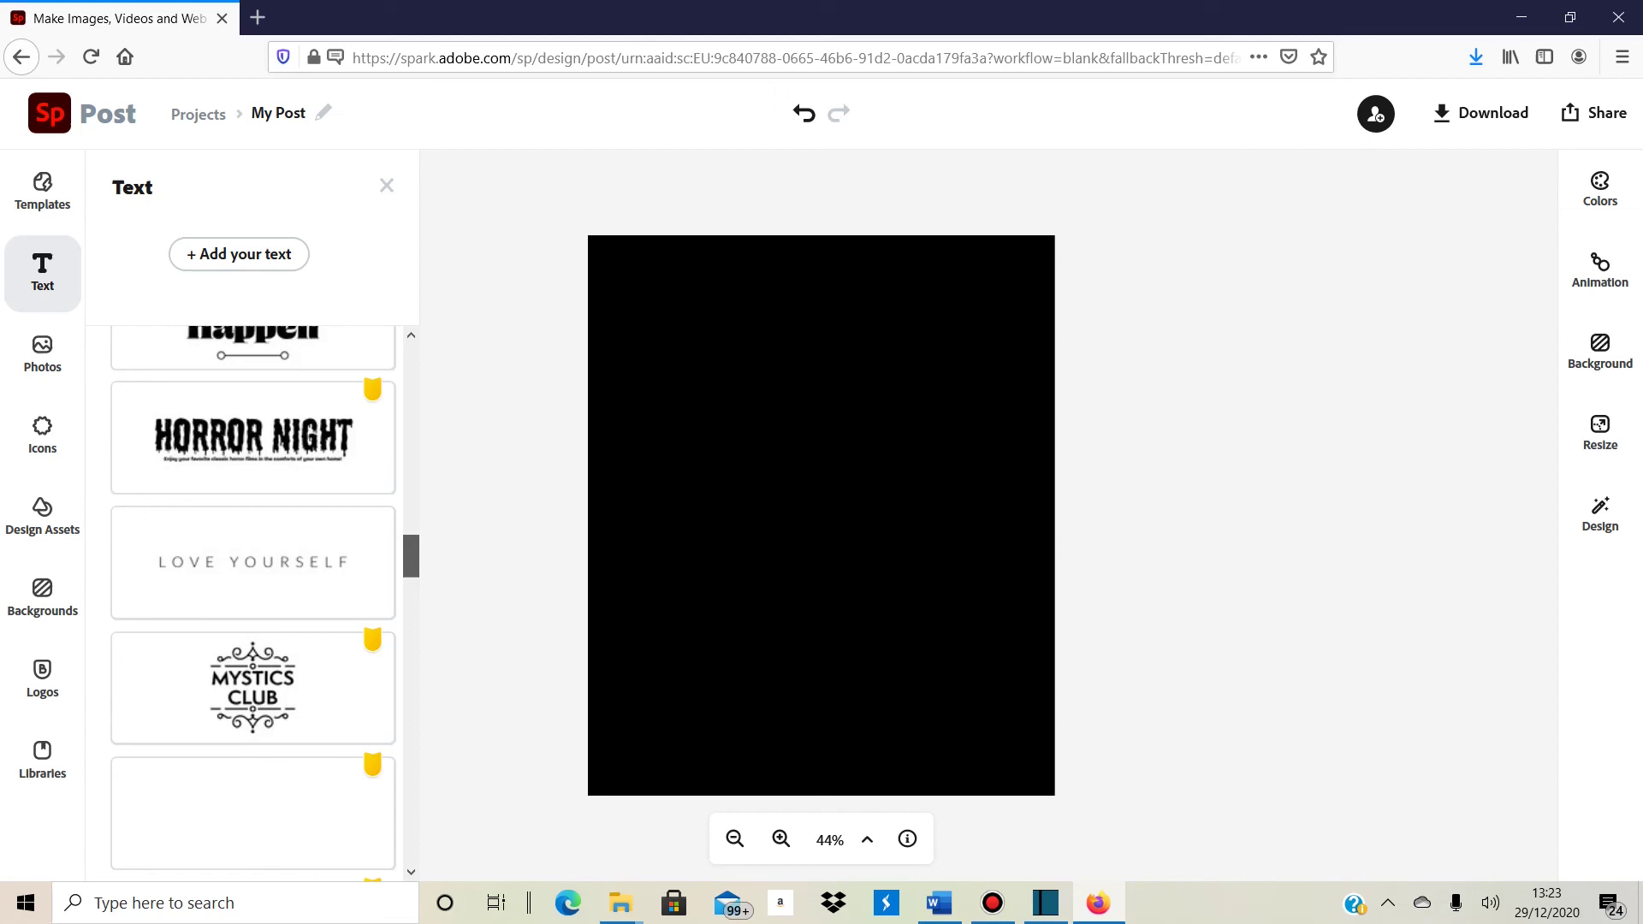
pyautogui.scroll(-12, 253, 603)
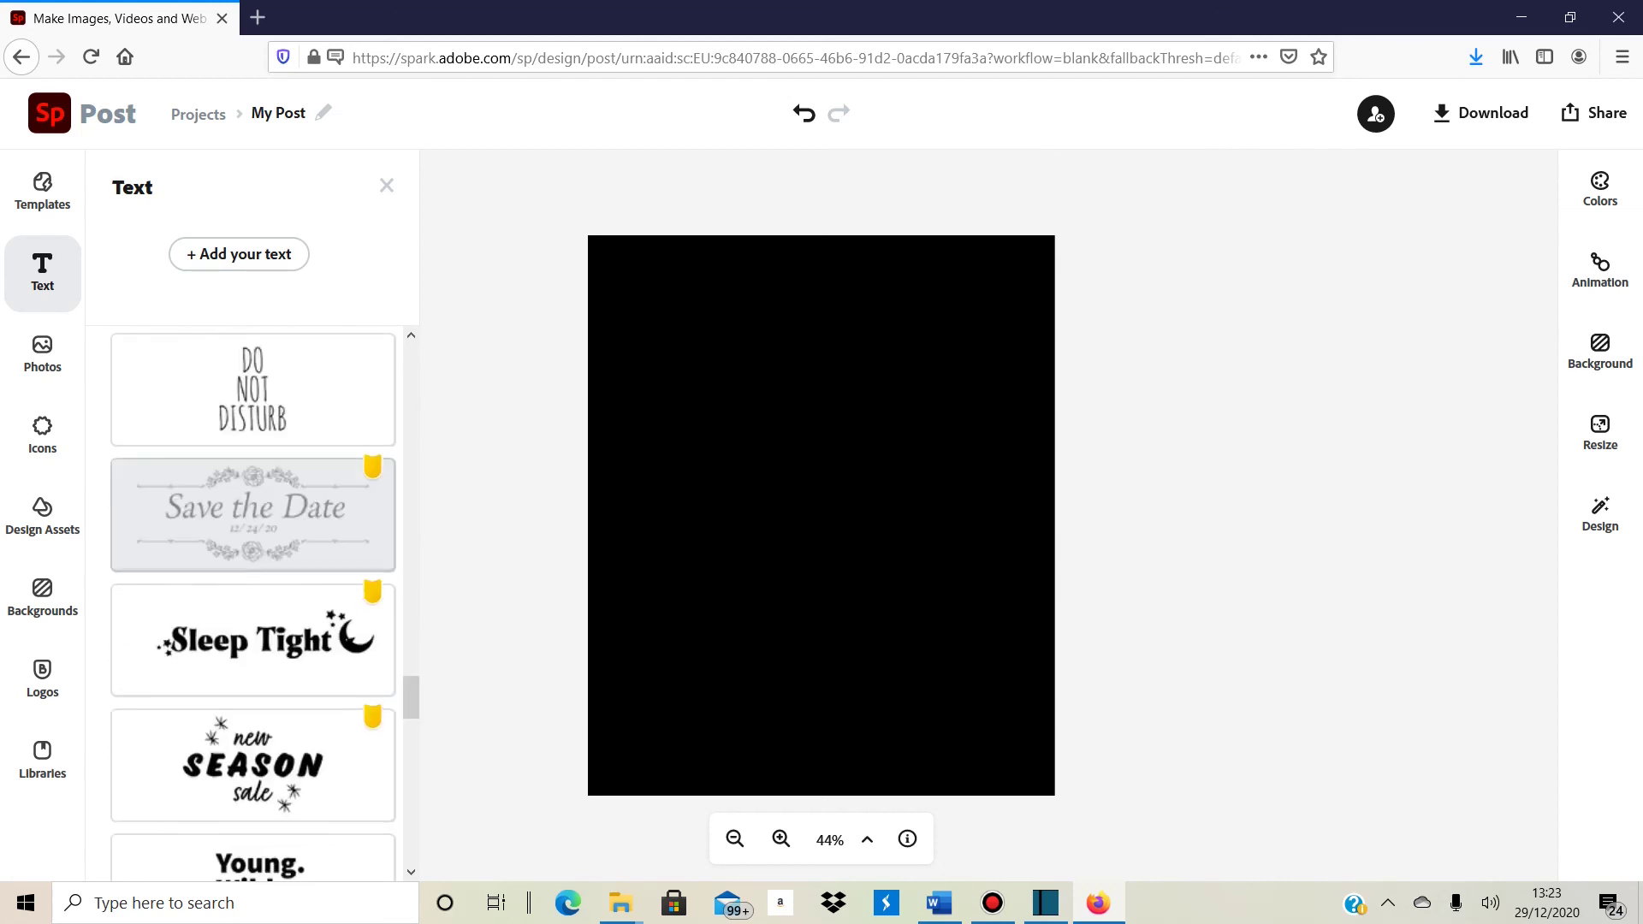
pyautogui.scroll(-5, 252, 604)
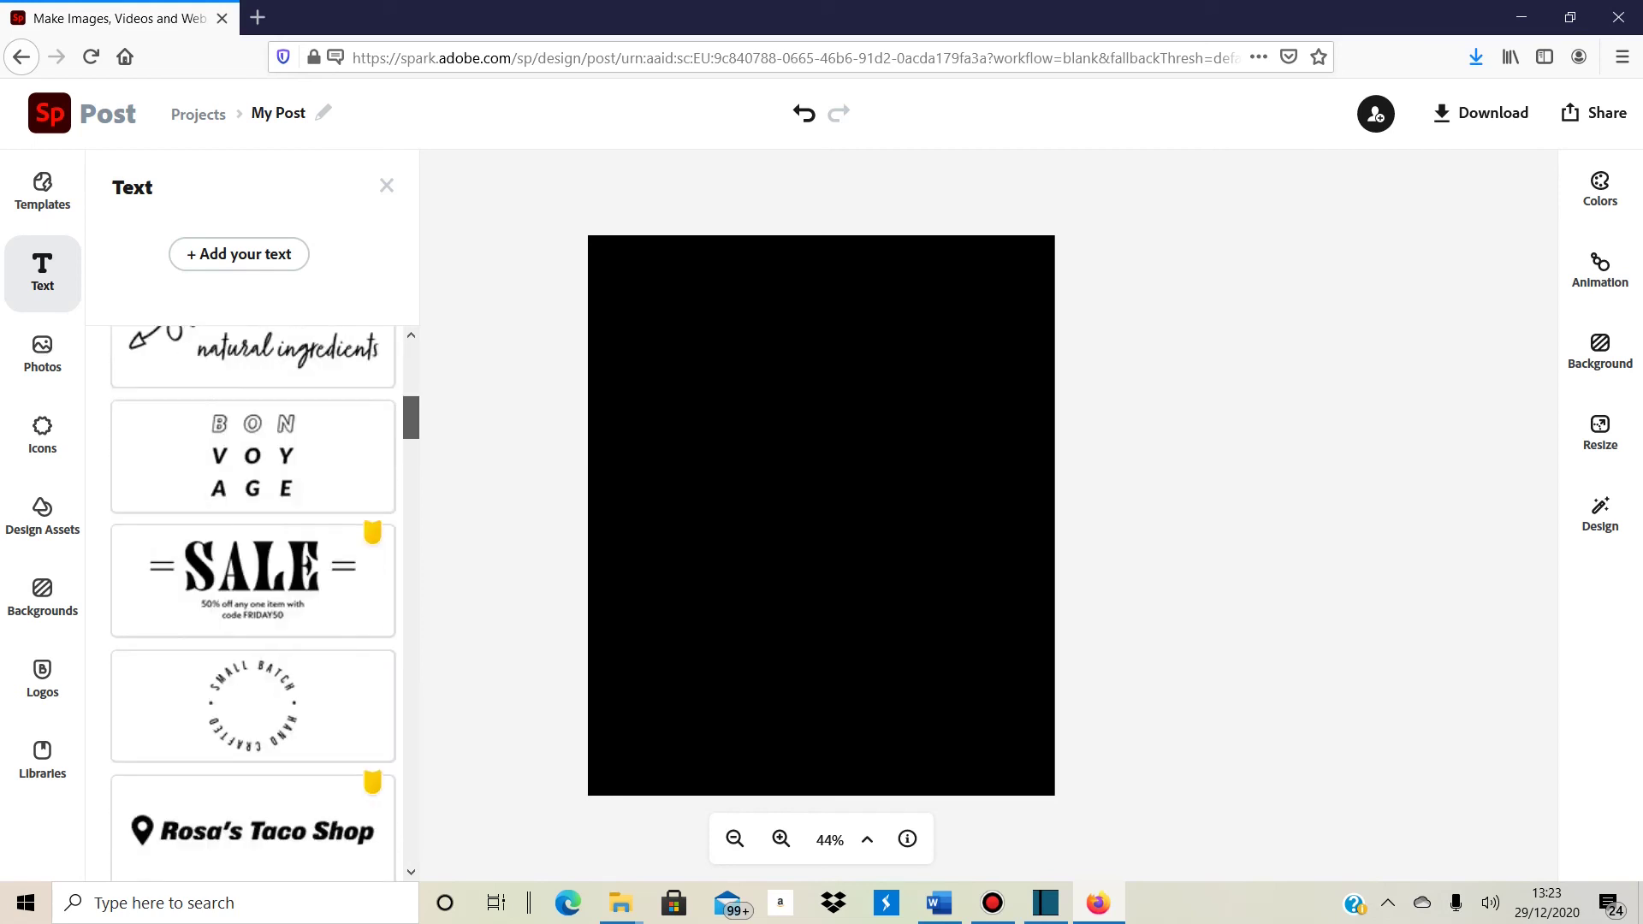
pyautogui.scroll(1, 252, 603)
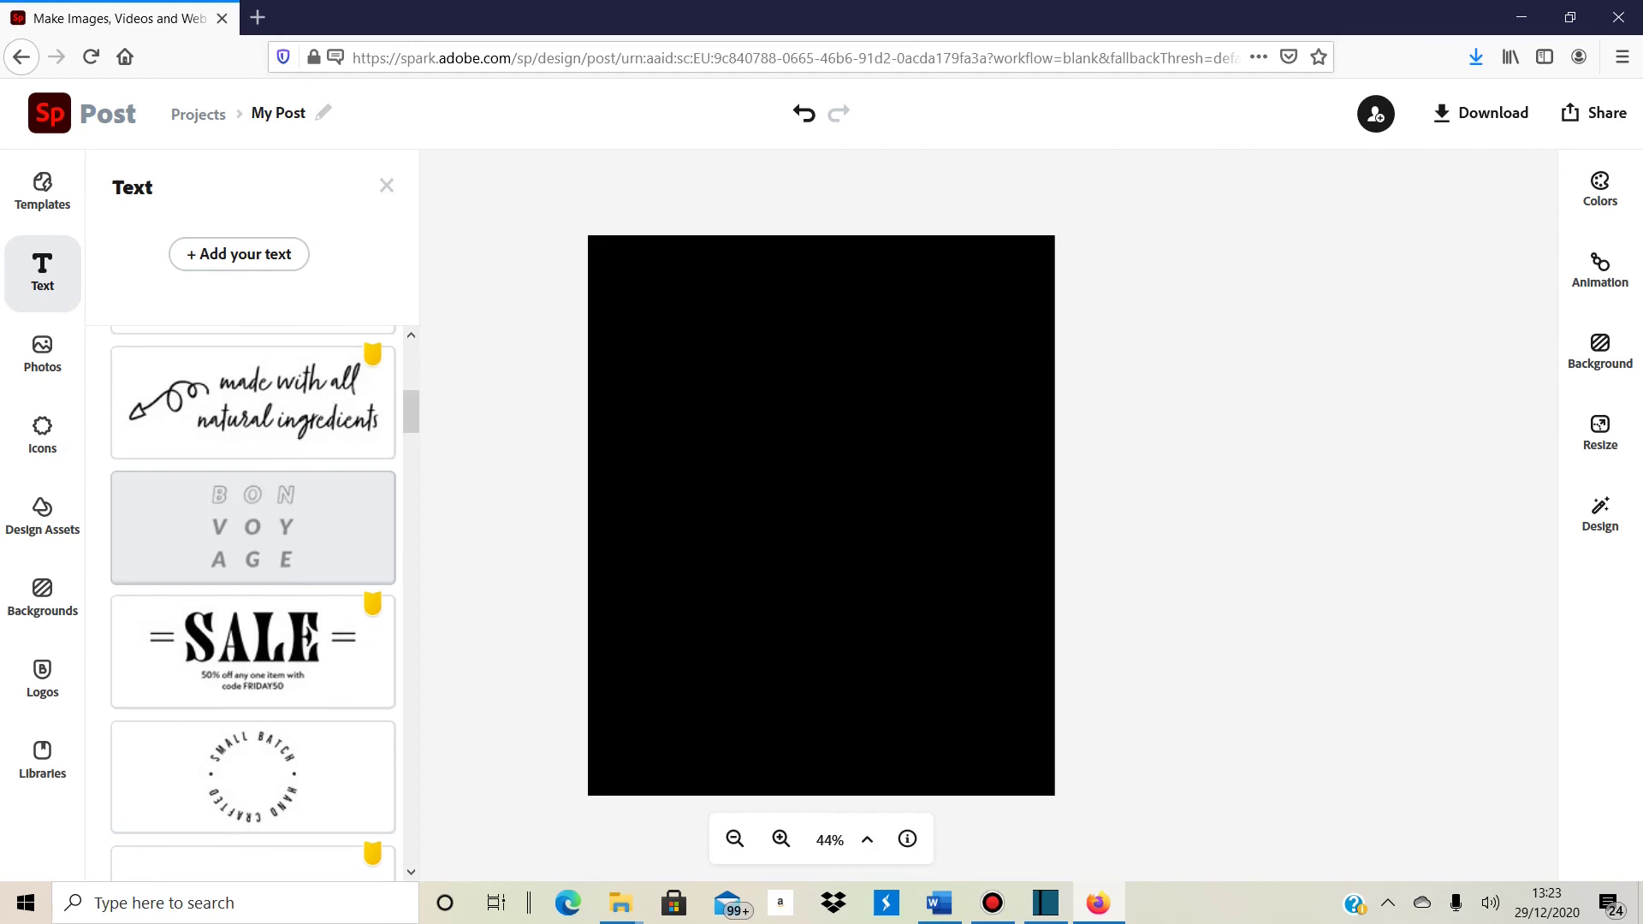
pyautogui.click(252, 527)
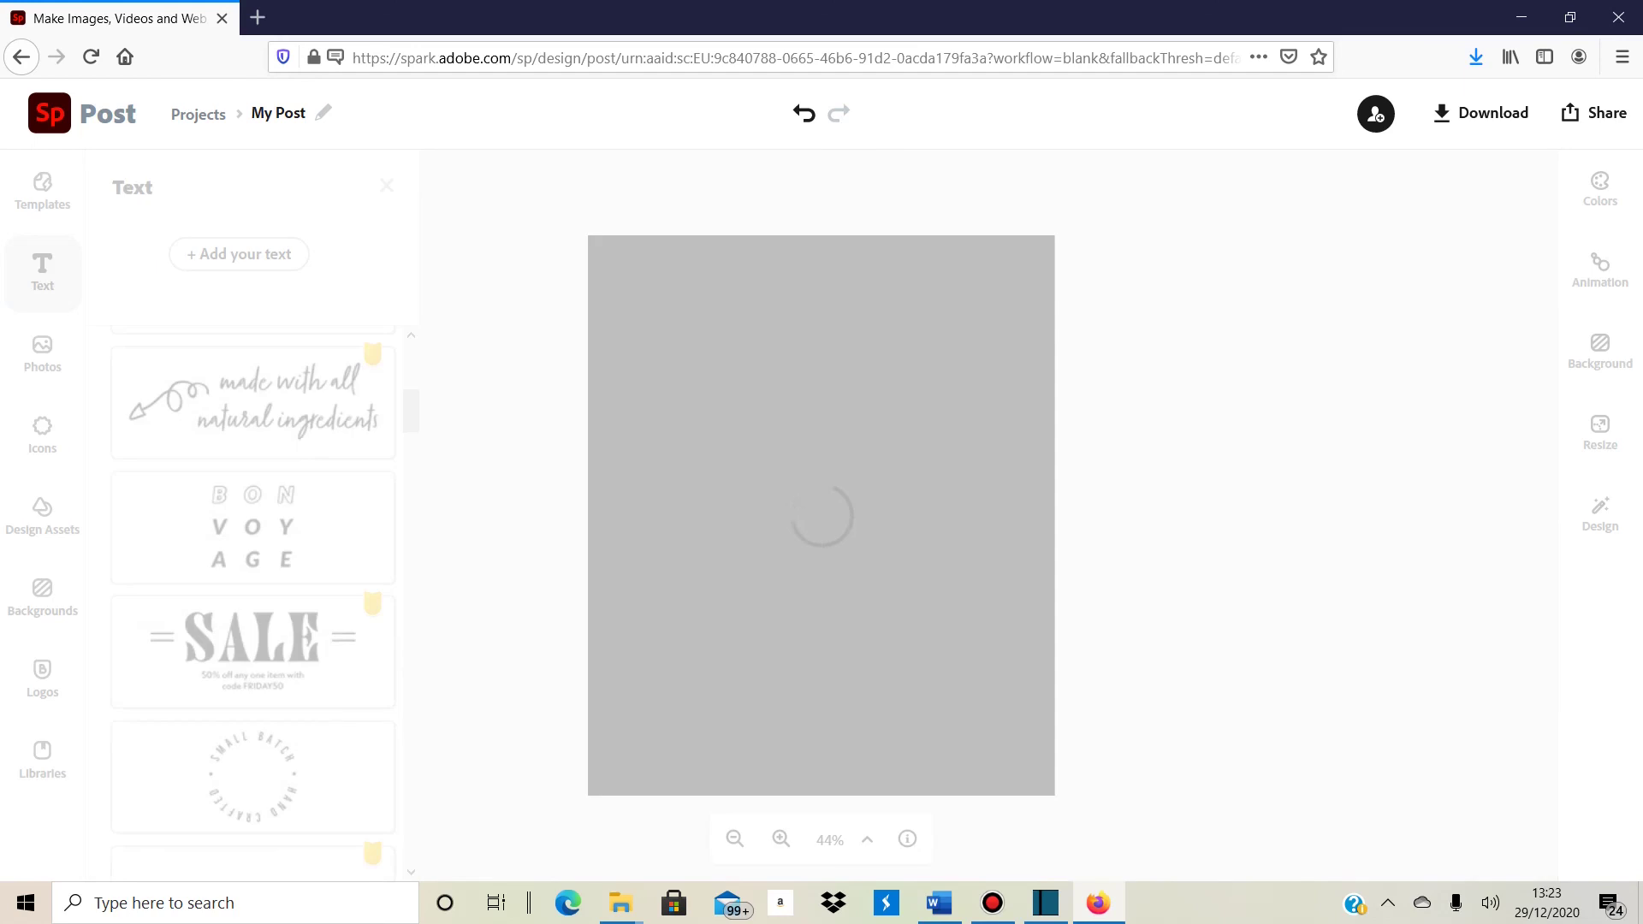
pyautogui.moveTo(935, 394); pyautogui.dragTo(1025, 305)
pyautogui.moveTo(909, 473); pyautogui.dragTo(872, 489)
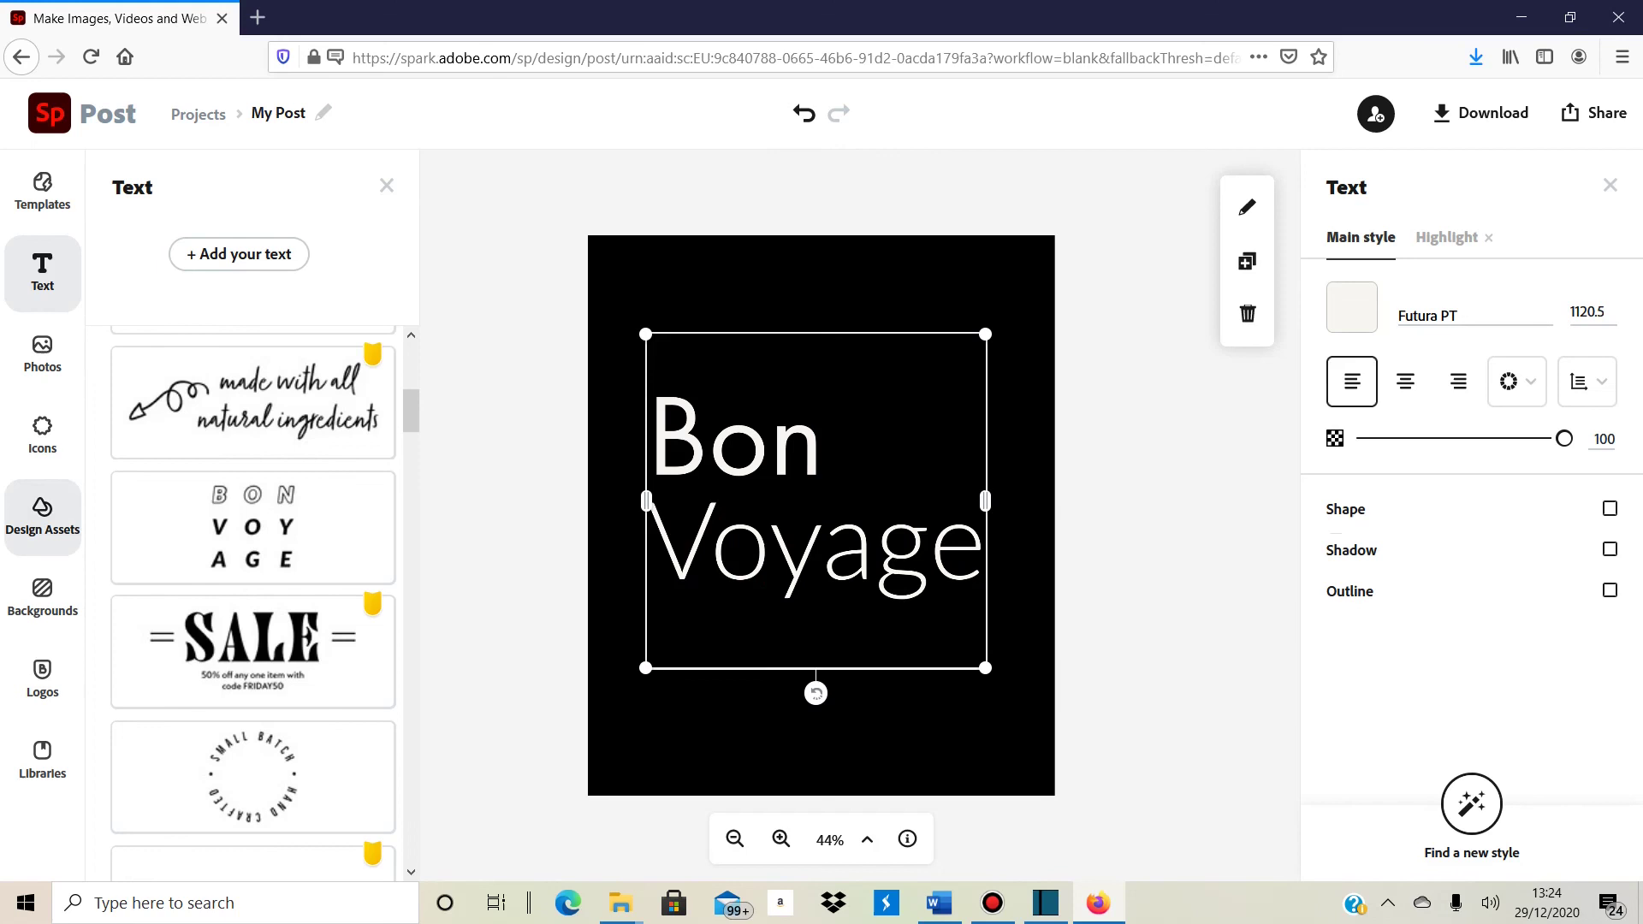
# Step: Look through the design asset categories, dismissing their announcement, and view the design templates and text templates
pyautogui.click(42, 514)
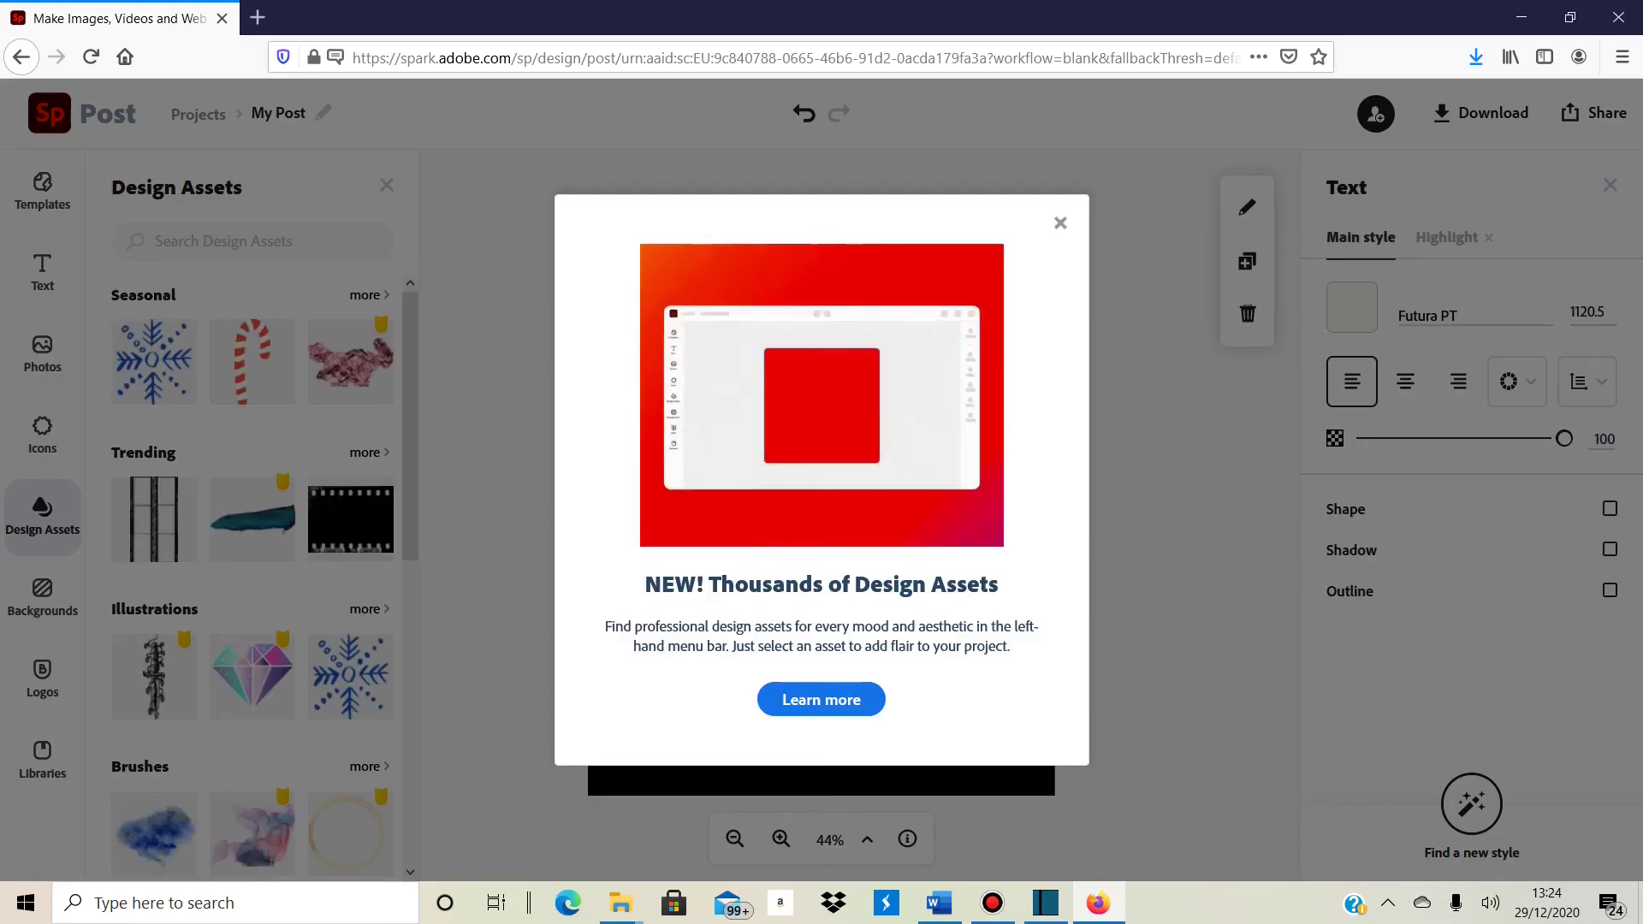
pyautogui.click(1061, 222)
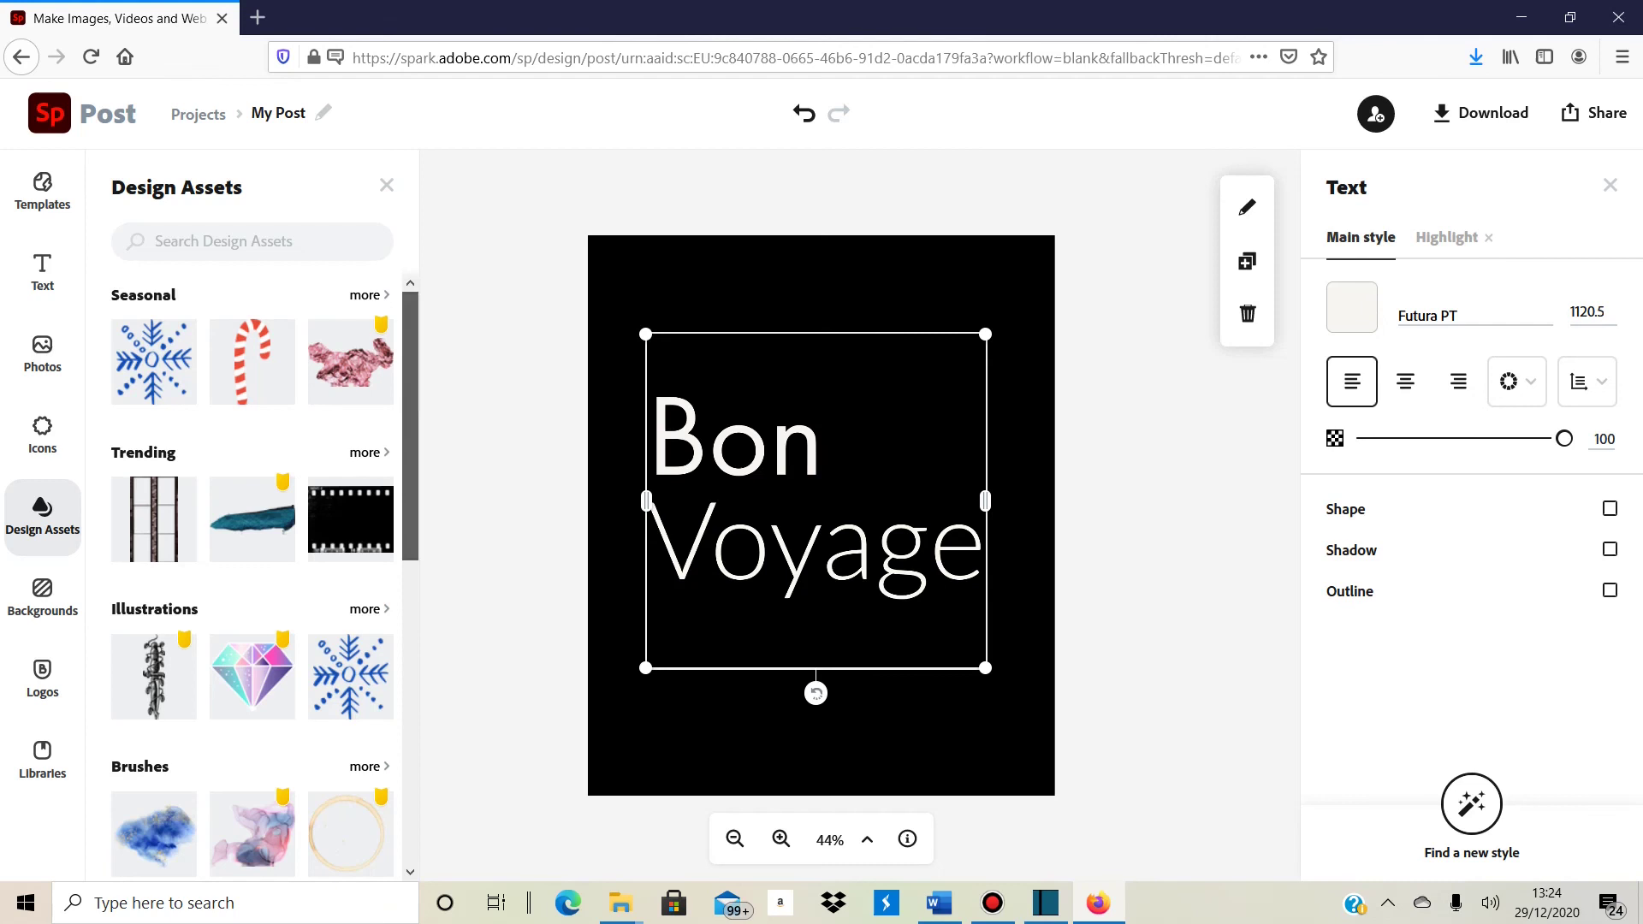
pyautogui.scroll(-7, 256, 573)
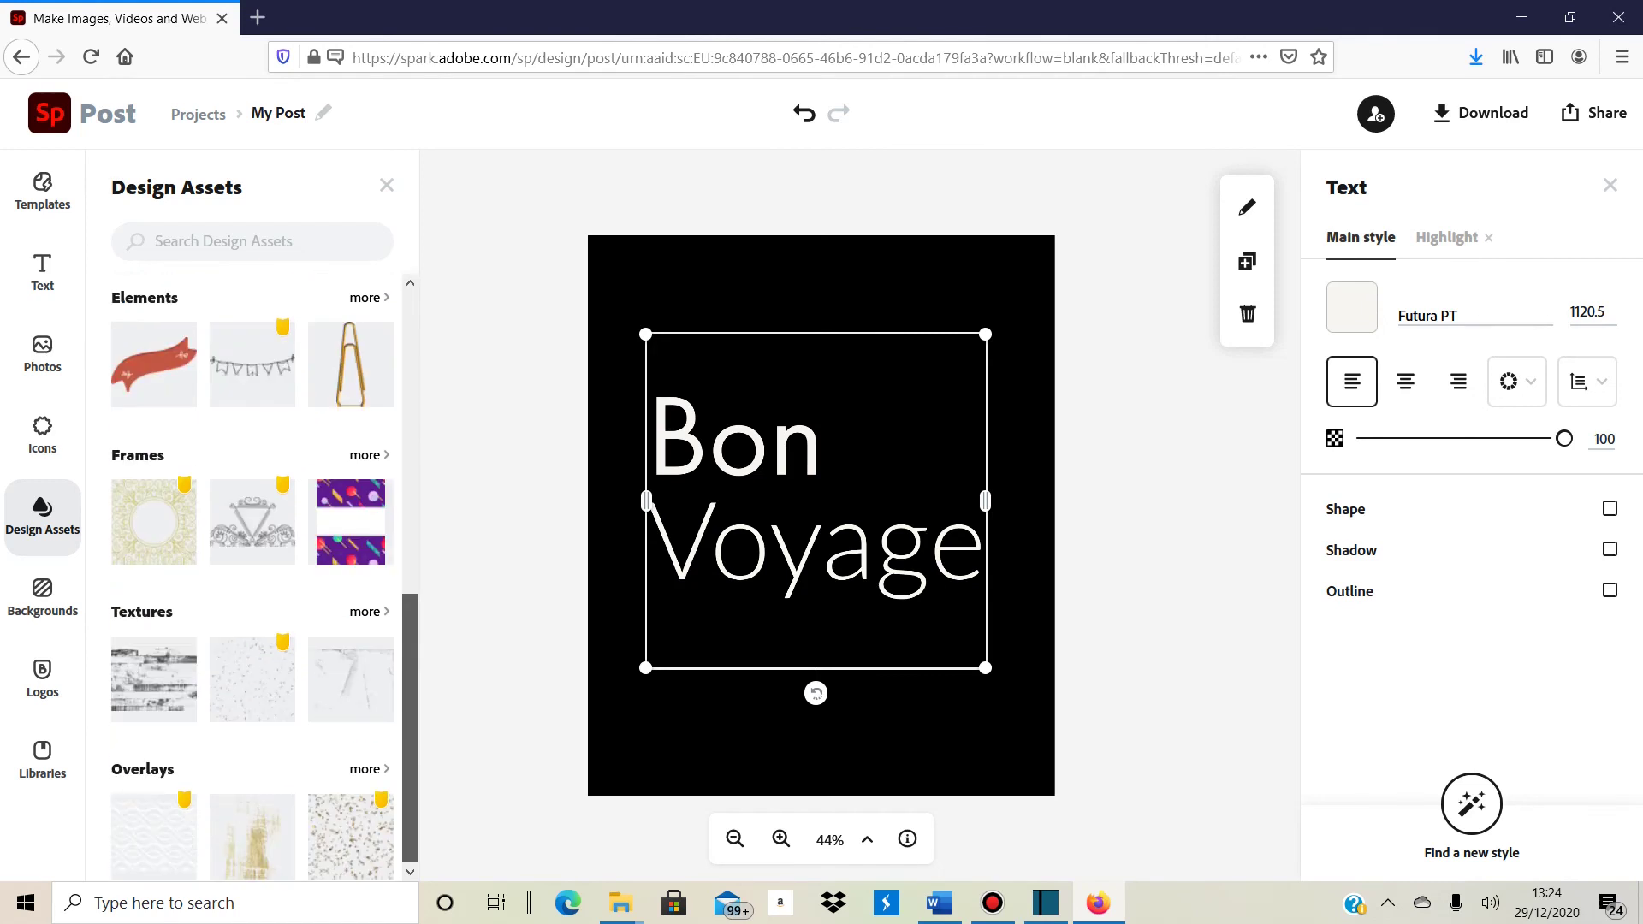
pyautogui.scroll(7, 257, 574)
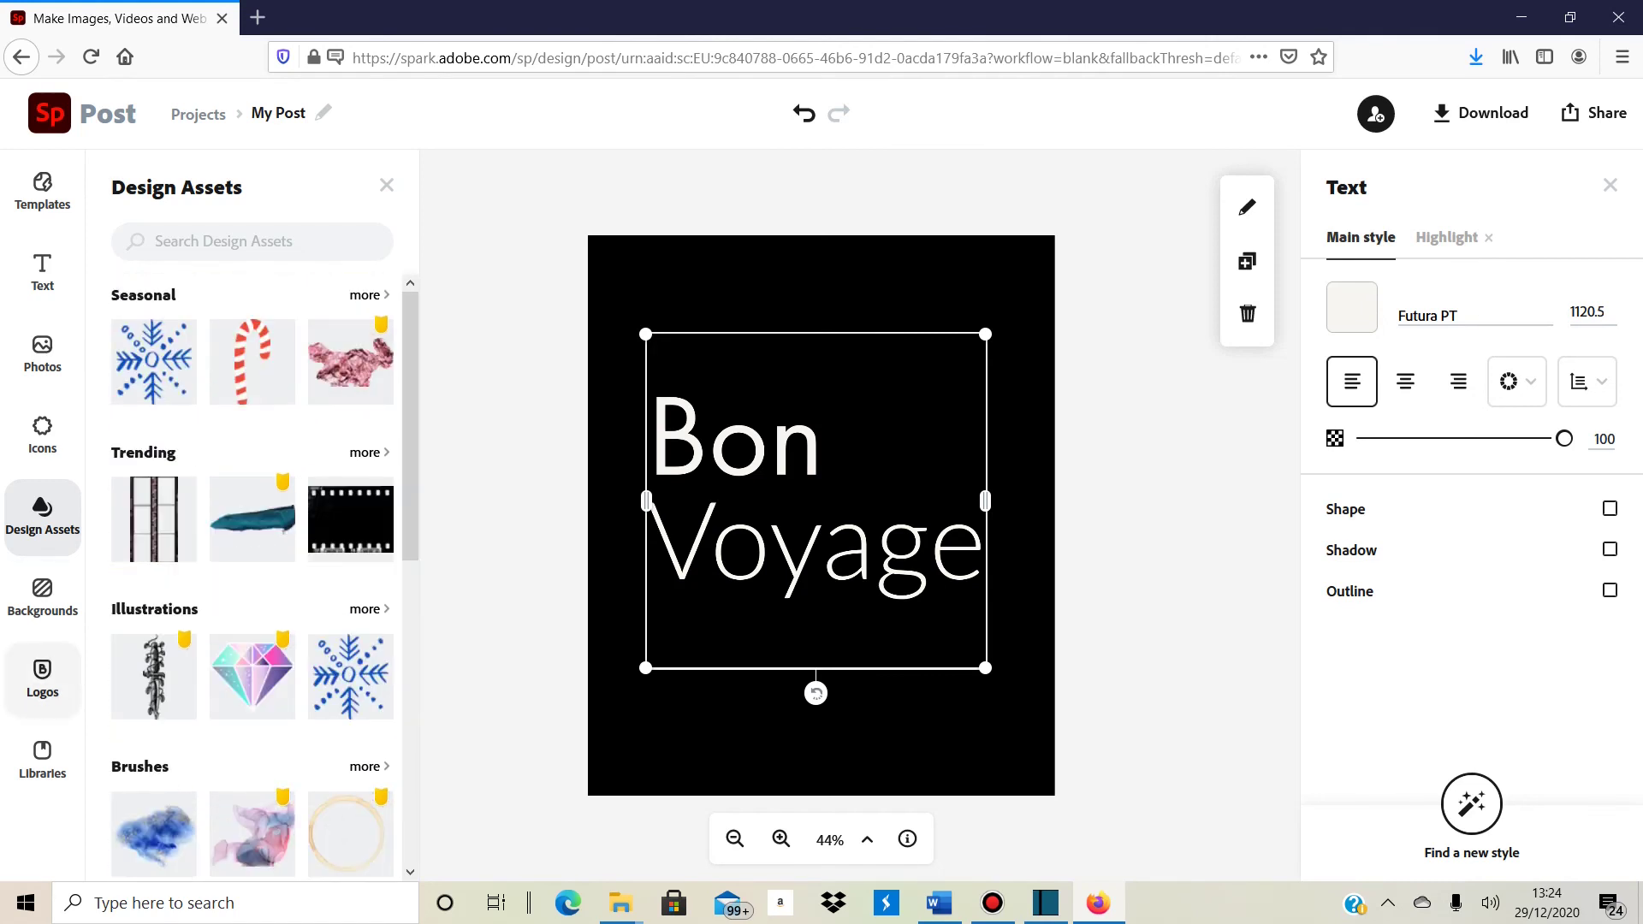
pyautogui.click(41, 193)
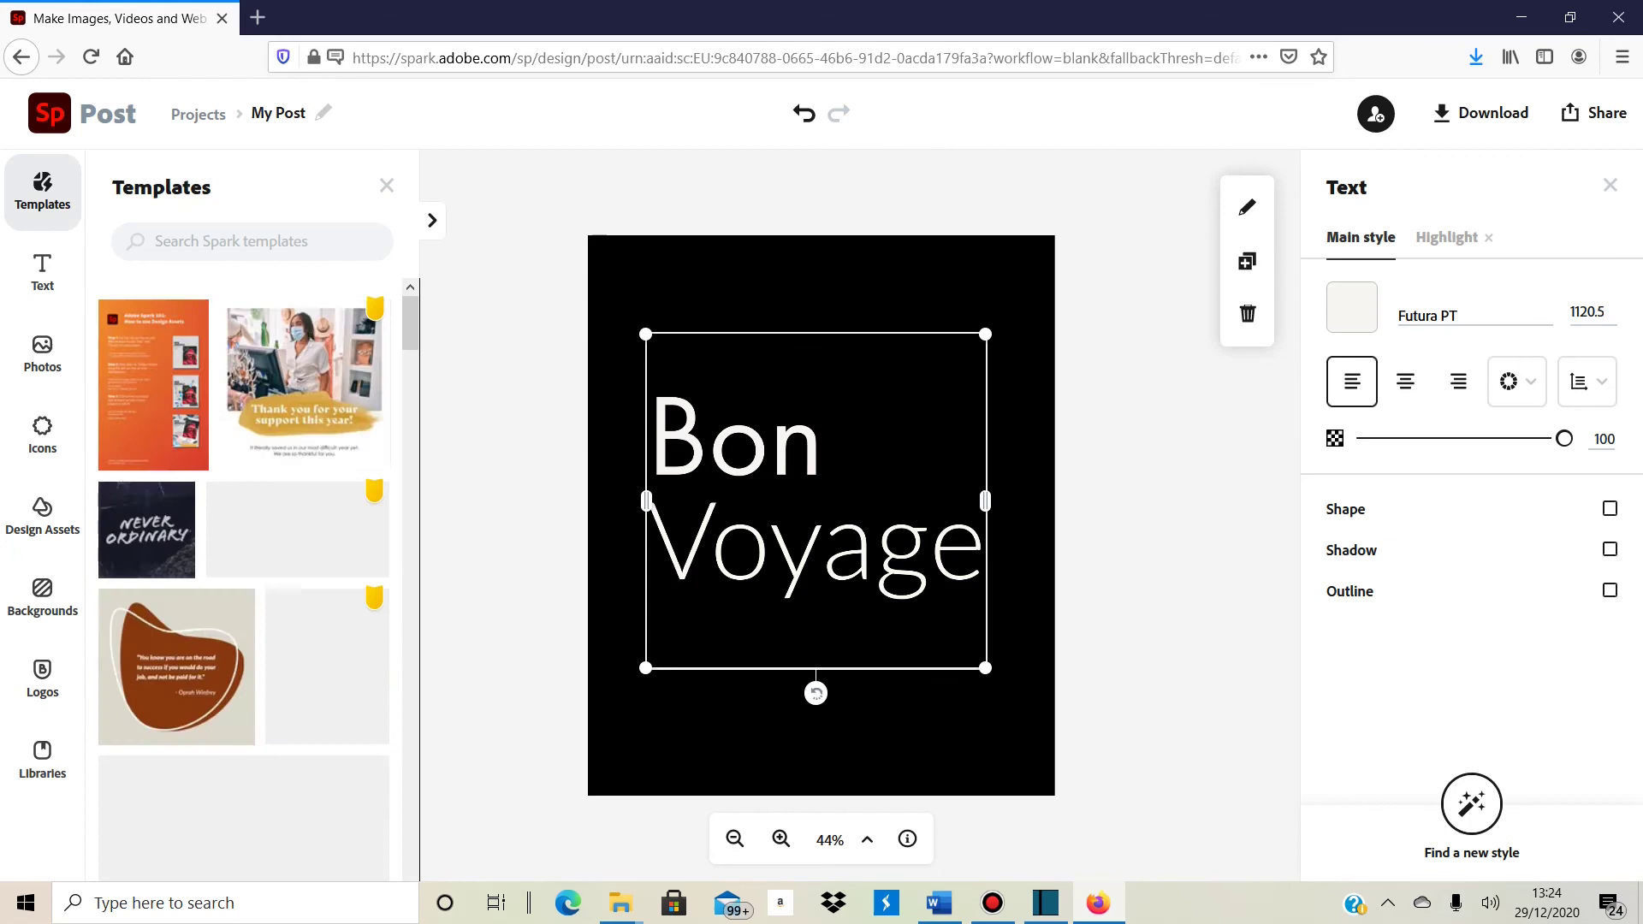
pyautogui.click(42, 272)
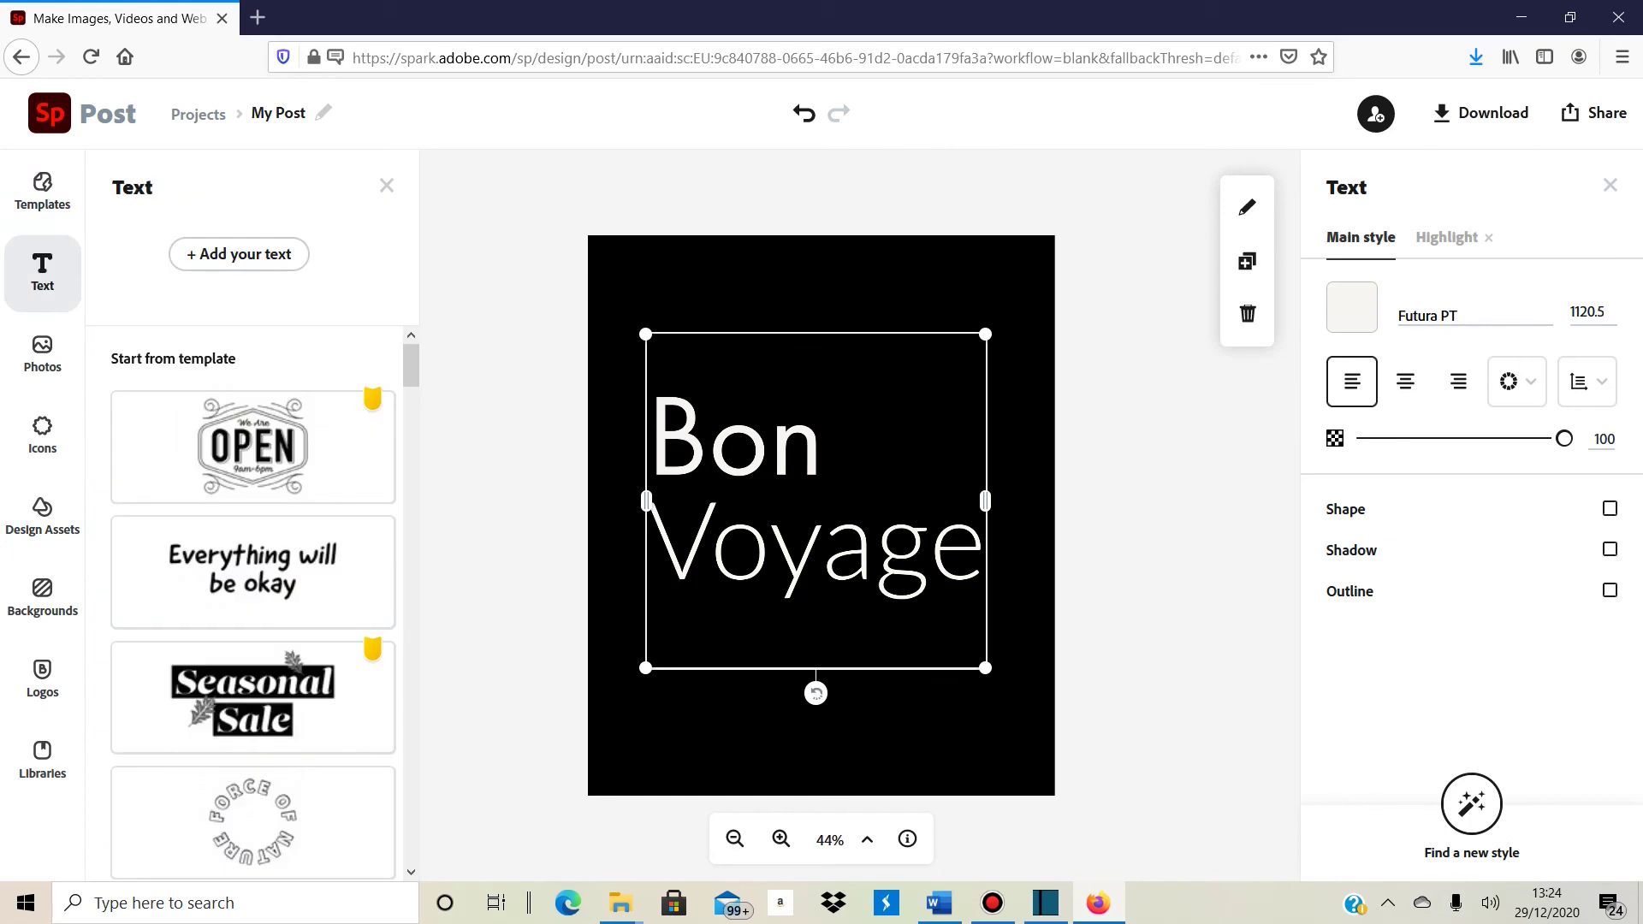